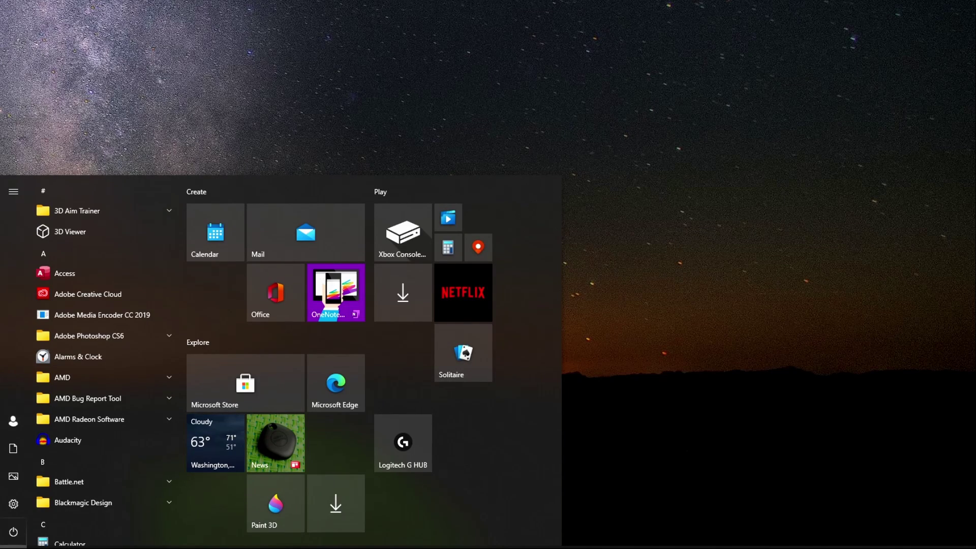
- Open Power Options through the Power & sleep settings found by a 'power' search
{"action": "type", "text": "power"}
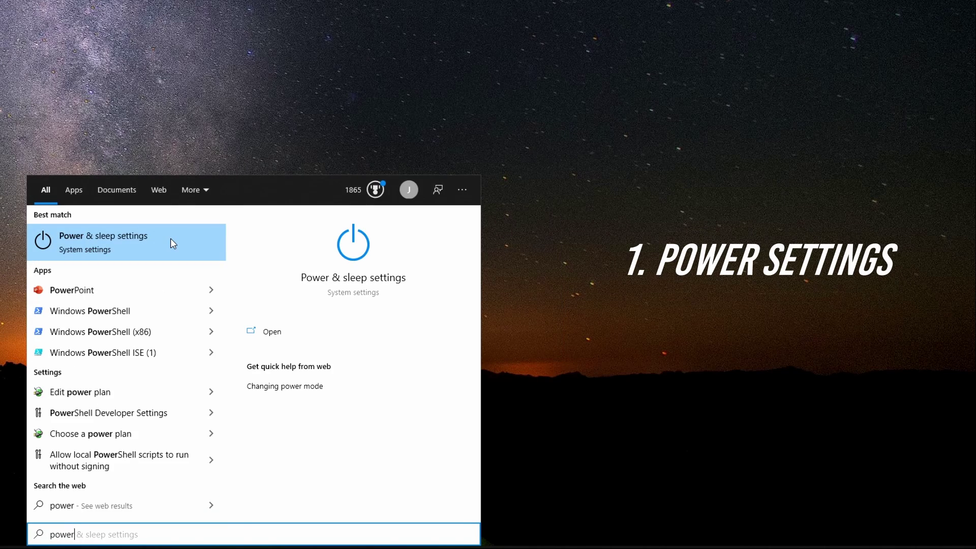
{"action": "key", "text": "BackSpace"}
{"action": "key", "text": "BackSpace"}
{"action": "key", "text": "BackSpace"}
{"action": "key", "text": "BackSpace"}
{"action": "key", "text": "BackSpace"}
{"action": "key", "text": "super"}
{"action": "key", "text": "super"}
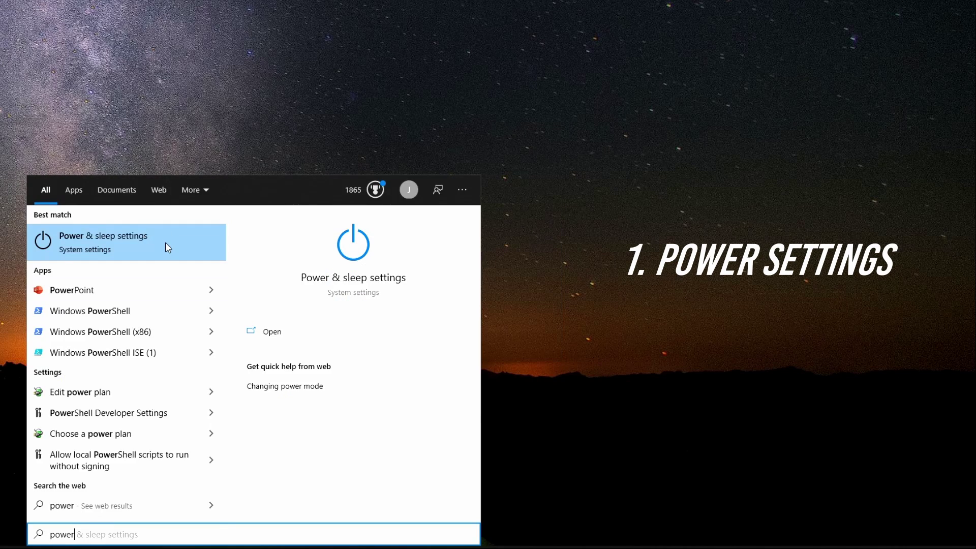
{"action": "left_click", "coordinate": [166, 243]}
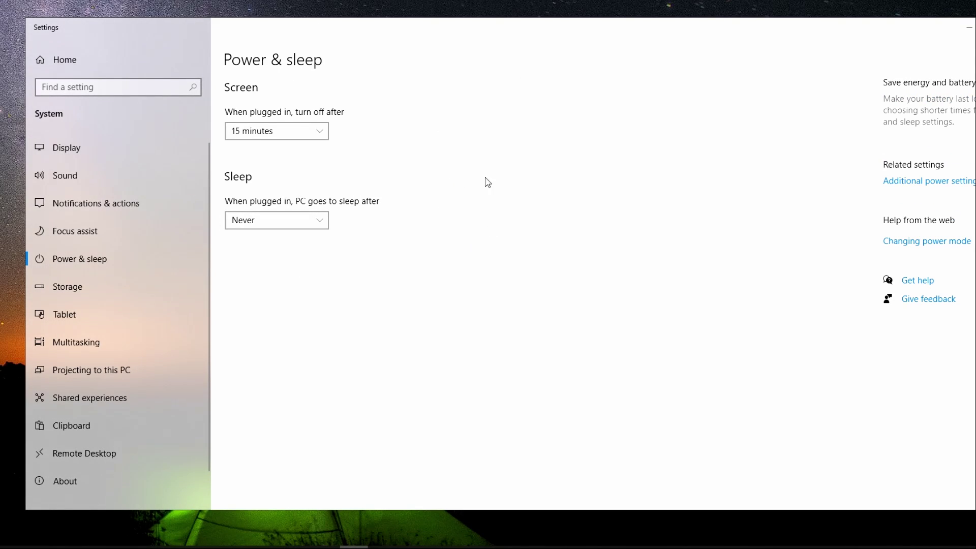
{"action": "left_click", "coordinate": [896, 181]}
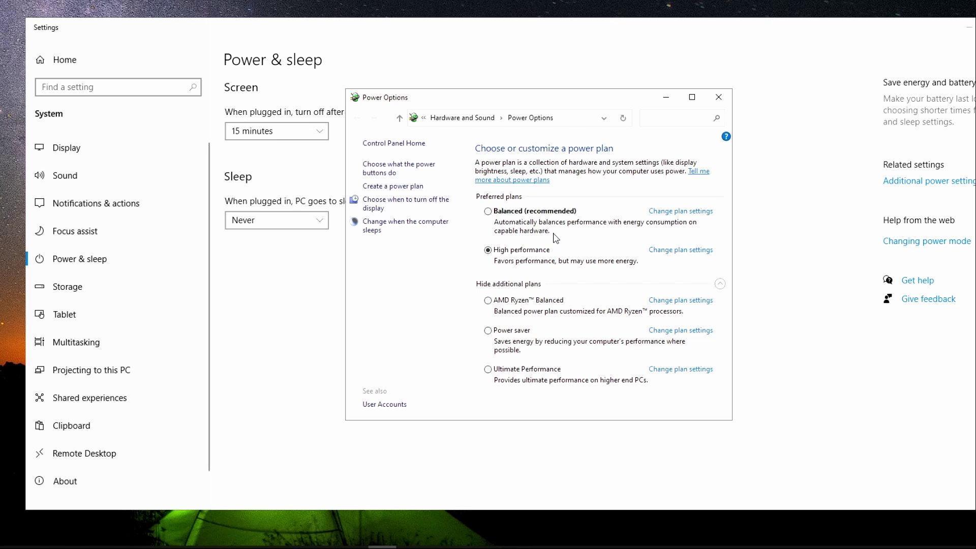
- Choose the High performance power plan
{"action": "left_click", "coordinate": [402, 187]}
{"action": "left_click", "coordinate": [384, 240]}
{"action": "key", "text": "alt+Left"}
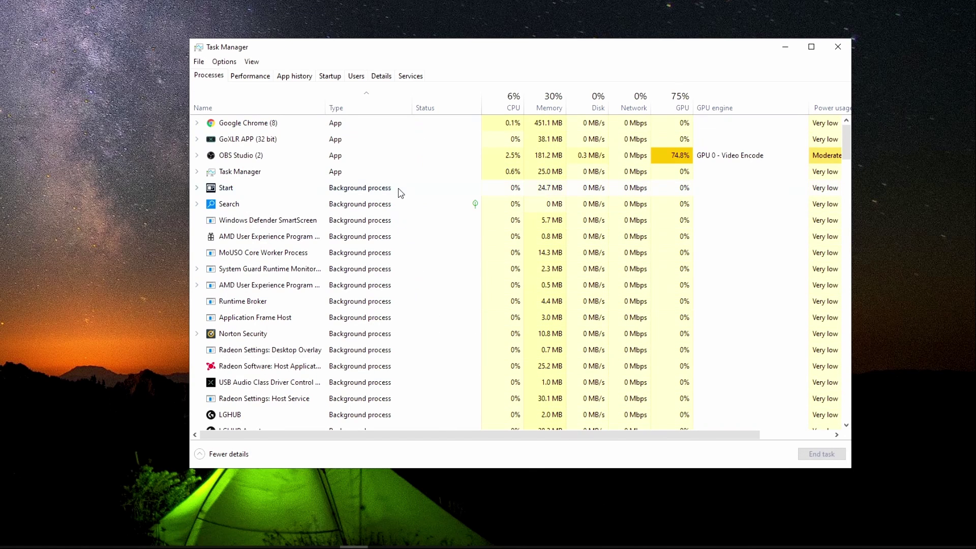
- End the Norton Security process from Task Manager's Processes list
{"action": "scroll", "coordinate": [414, 310], "scroll_direction": "down", "scroll_amount": 2}
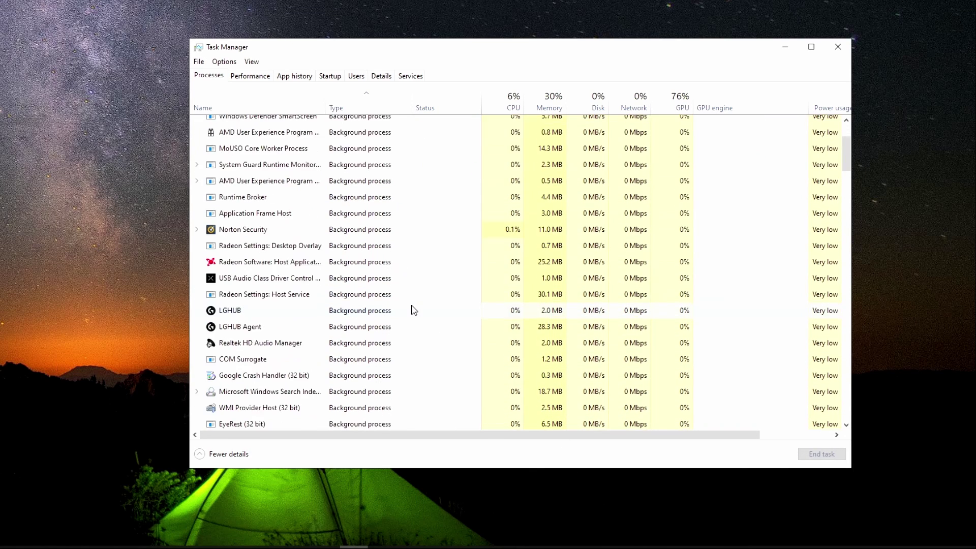
{"action": "scroll", "coordinate": [413, 310], "scroll_direction": "down", "scroll_amount": 2}
{"action": "scroll", "coordinate": [417, 302], "scroll_direction": "up", "scroll_amount": 1}
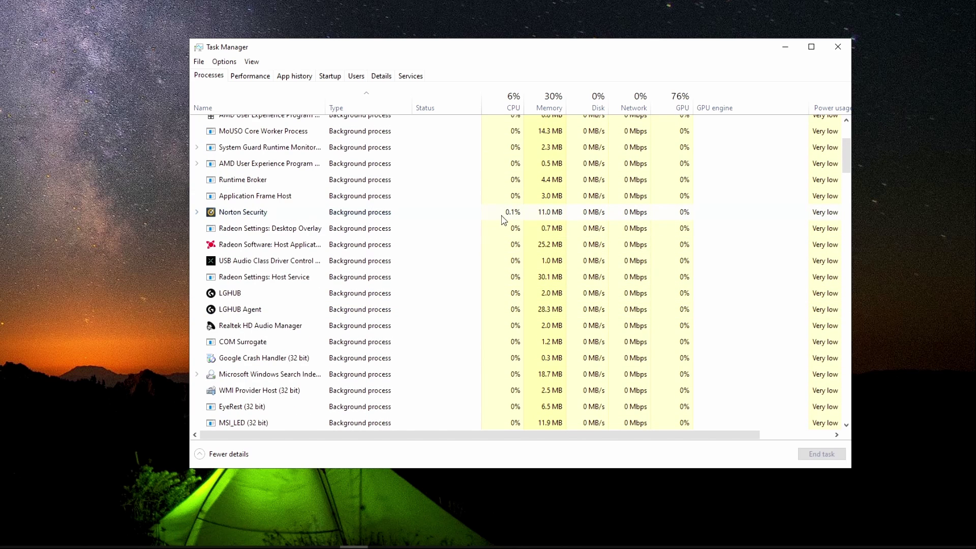
{"action": "right_click", "coordinate": [442, 212]}
{"action": "left_click", "coordinate": [460, 232]}
{"action": "scroll", "coordinate": [341, 127], "scroll_direction": "up", "scroll_amount": 2}
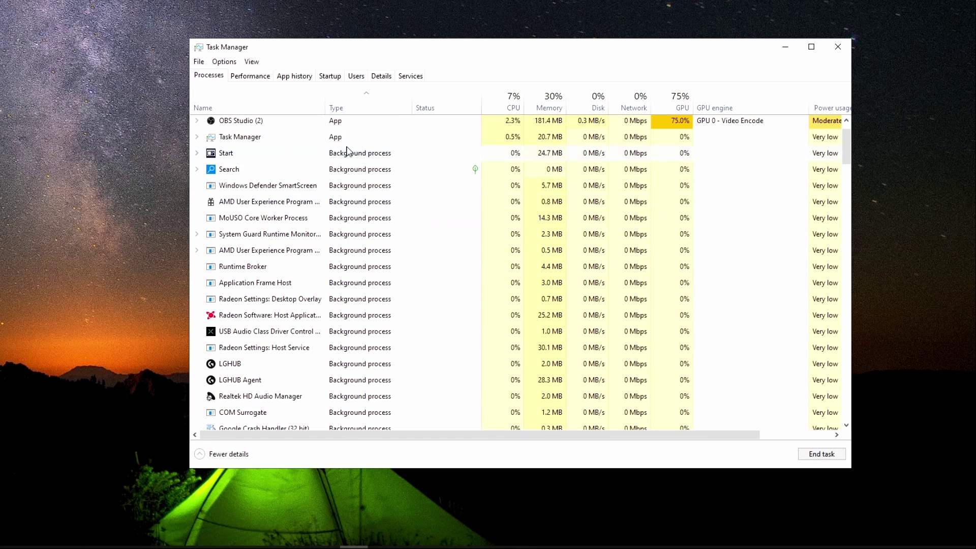
- Show the Startup apps list and scroll down to find Steam
{"action": "left_click", "coordinate": [328, 76]}
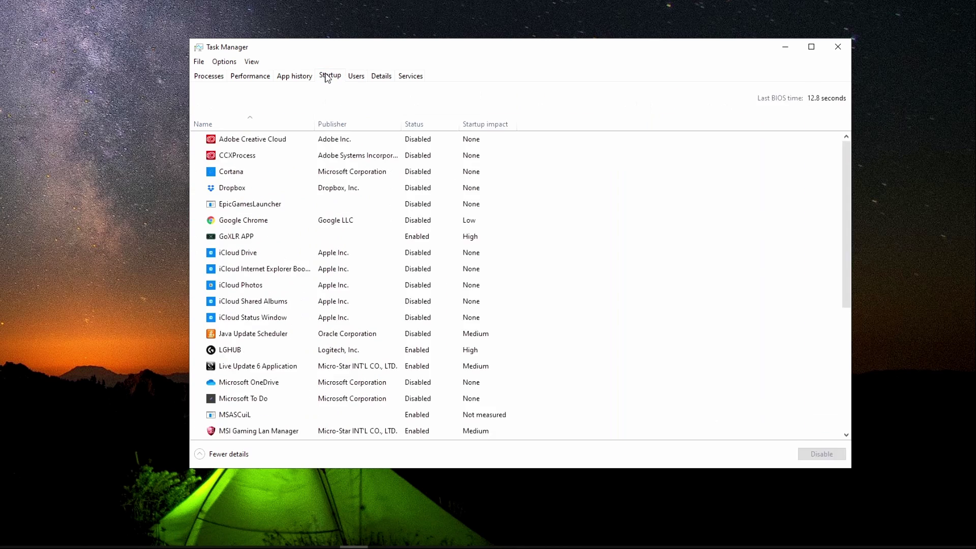
{"action": "scroll", "coordinate": [395, 295], "scroll_direction": "down", "scroll_amount": 3}
{"action": "scroll", "coordinate": [396, 299], "scroll_direction": "down", "scroll_amount": 2}
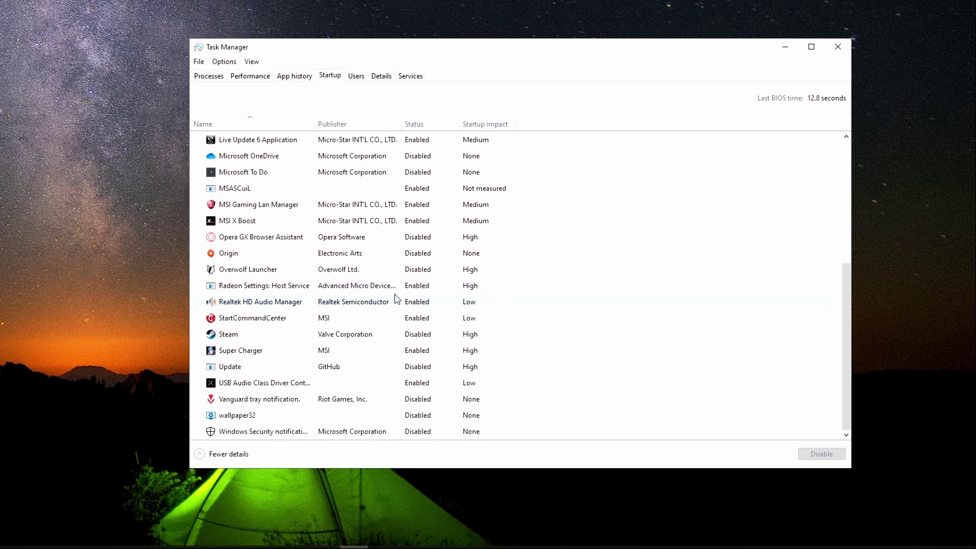
{"action": "scroll", "coordinate": [396, 305], "scroll_direction": "up", "scroll_amount": 5}
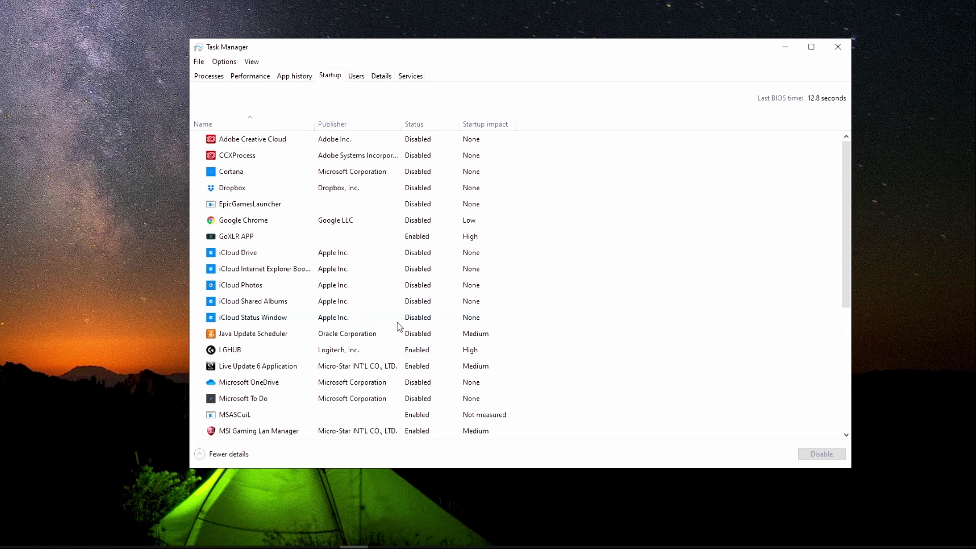
{"action": "scroll", "coordinate": [400, 327], "scroll_direction": "down", "scroll_amount": 2}
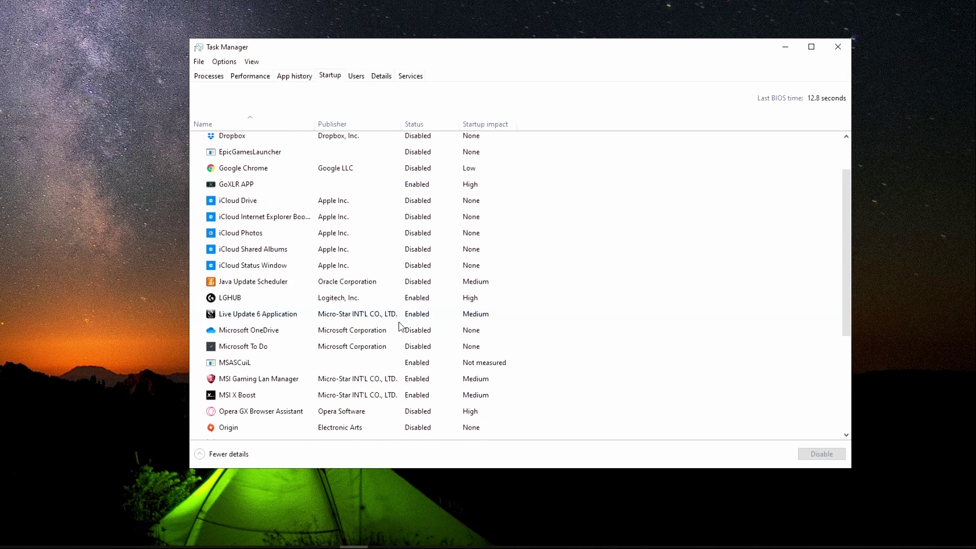
{"action": "scroll", "coordinate": [400, 326], "scroll_direction": "down", "scroll_amount": 2}
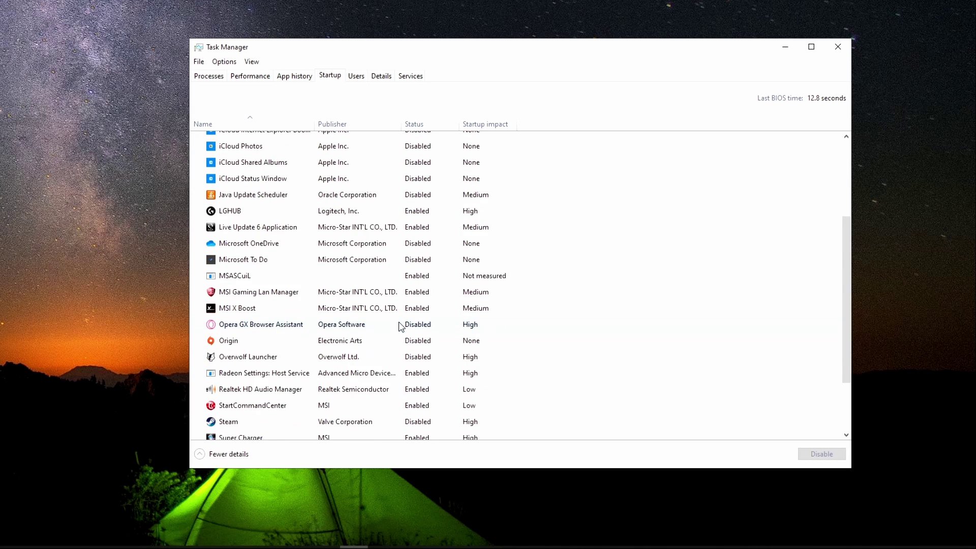
- Disable Steam as a startup app
{"action": "left_click", "coordinate": [397, 391]}
{"action": "right_click", "coordinate": [393, 387]}
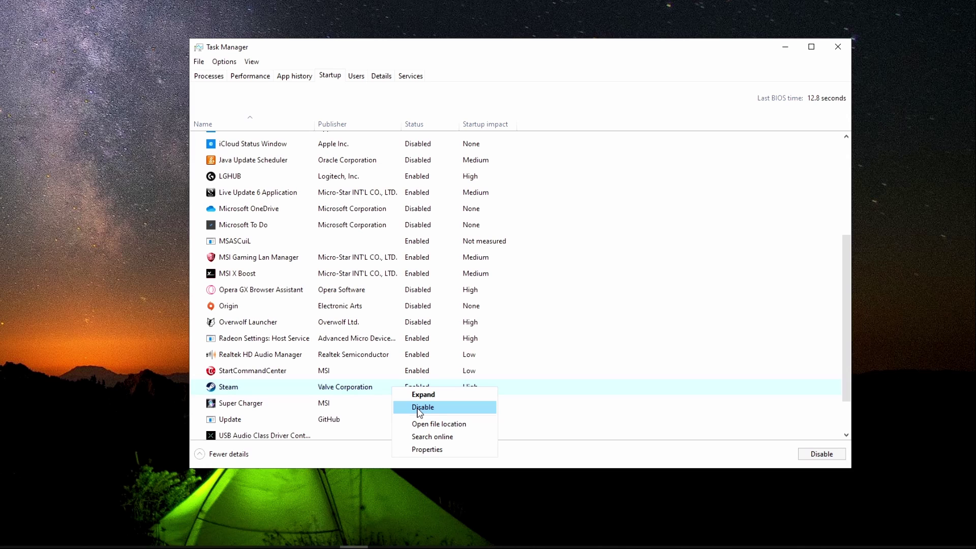
{"action": "left_click", "coordinate": [404, 385]}
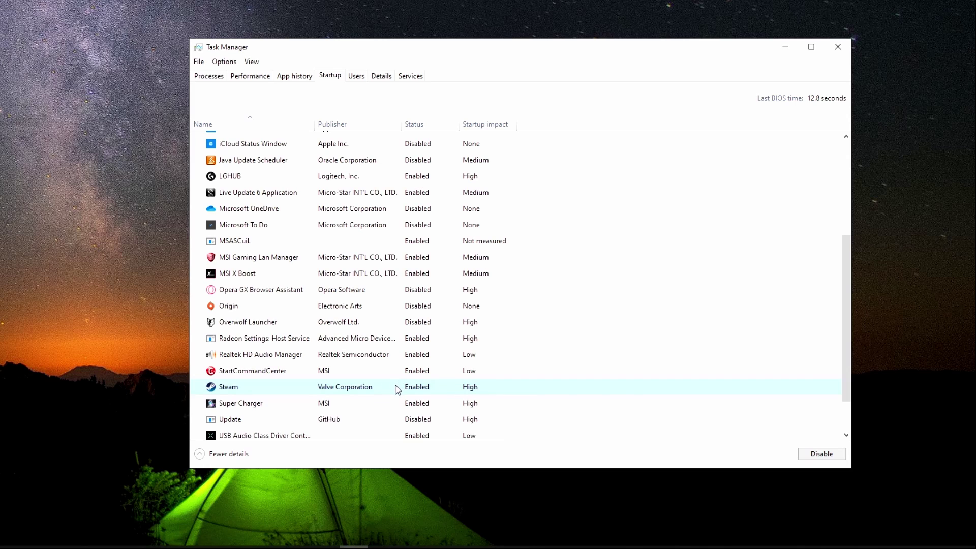
{"action": "right_click", "coordinate": [398, 390]}
{"action": "left_click", "coordinate": [426, 405]}
{"action": "scroll", "coordinate": [399, 396], "scroll_direction": "down", "scroll_amount": 1}
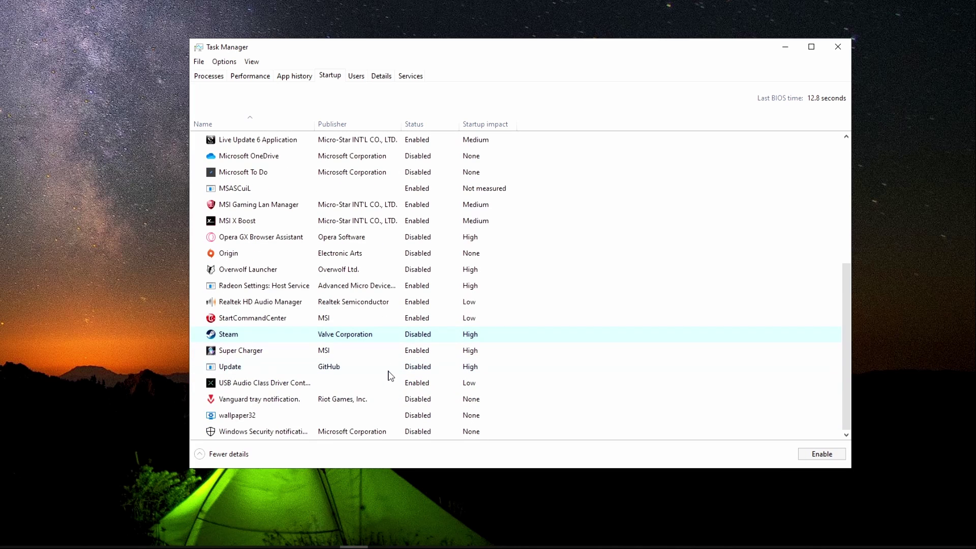
{"action": "left_click", "coordinate": [239, 76]}
- Return to the Processes list and expand, then collapse, the Google Chrome group
{"action": "left_click", "coordinate": [206, 76]}
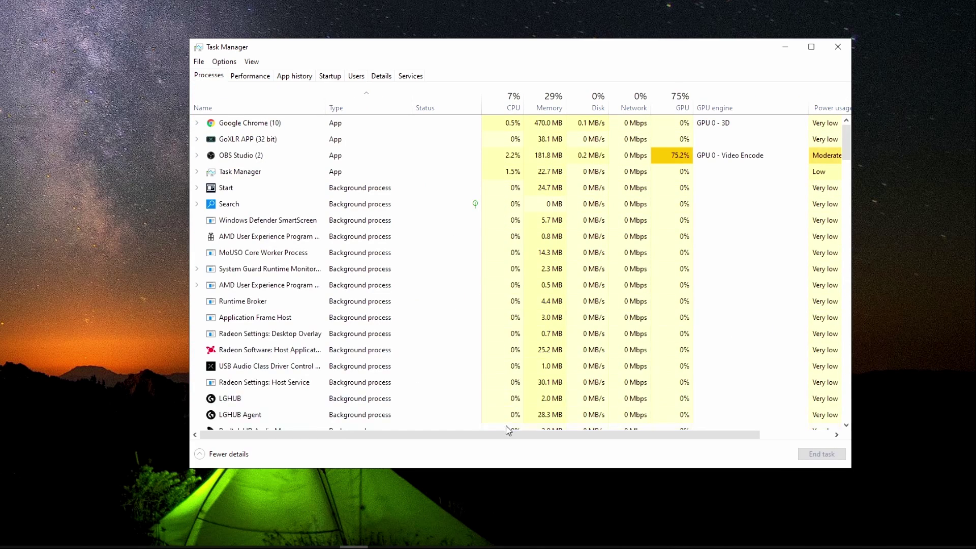
{"action": "left_click", "coordinate": [195, 123]}
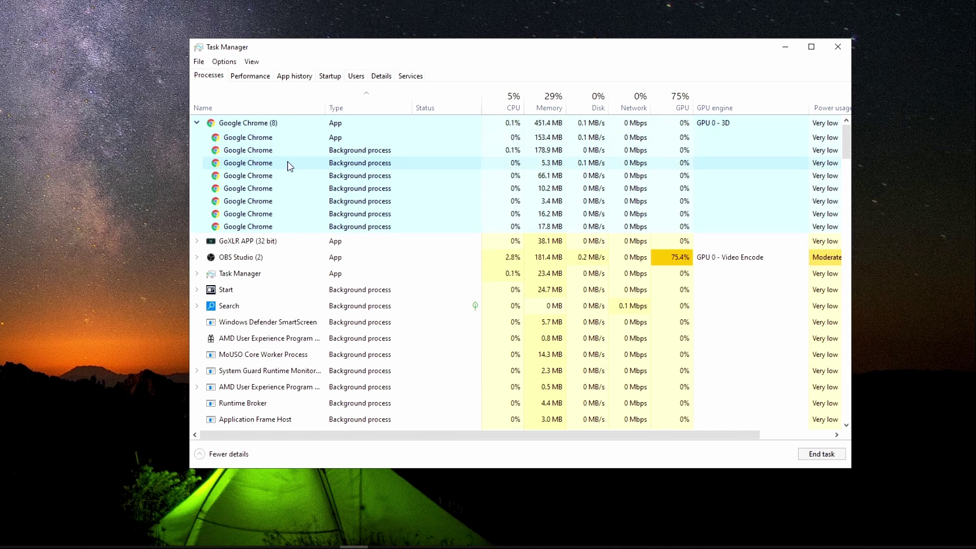
{"action": "left_click", "coordinate": [196, 123]}
{"action": "right_click", "coordinate": [273, 126]}
{"action": "left_click", "coordinate": [274, 102]}
- Sort the processes by Name in ascending order
{"action": "left_click", "coordinate": [275, 102]}
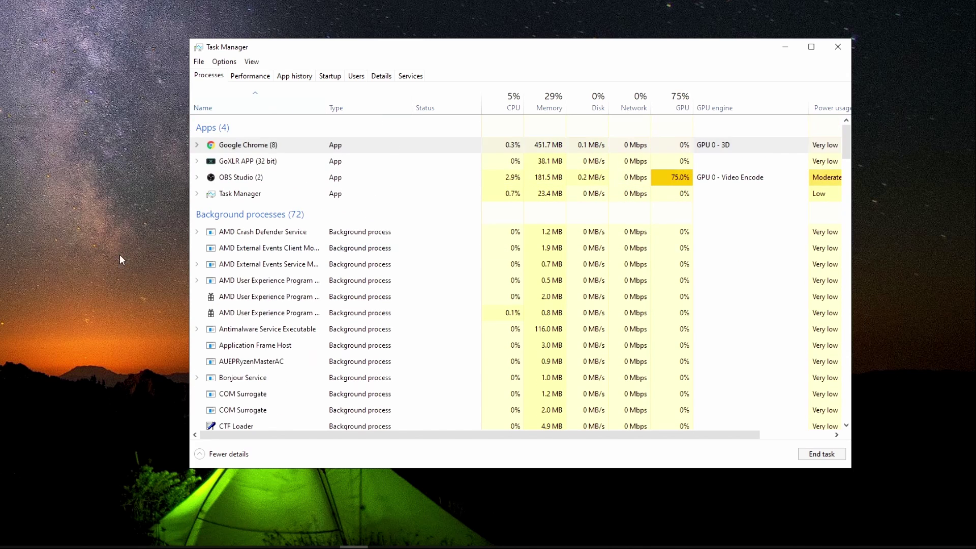
{"action": "left_click", "coordinate": [276, 103]}
{"action": "left_click", "coordinate": [287, 104]}
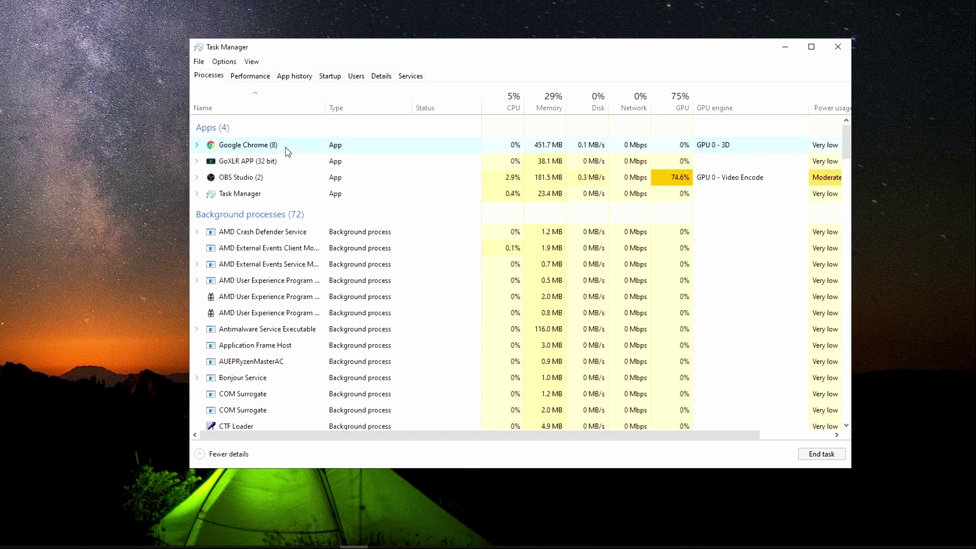
- Close Task Manager and open Notifications & actions settings via a 'notif' search
{"action": "key", "text": "alt+F4"}
{"action": "key", "text": "super"}
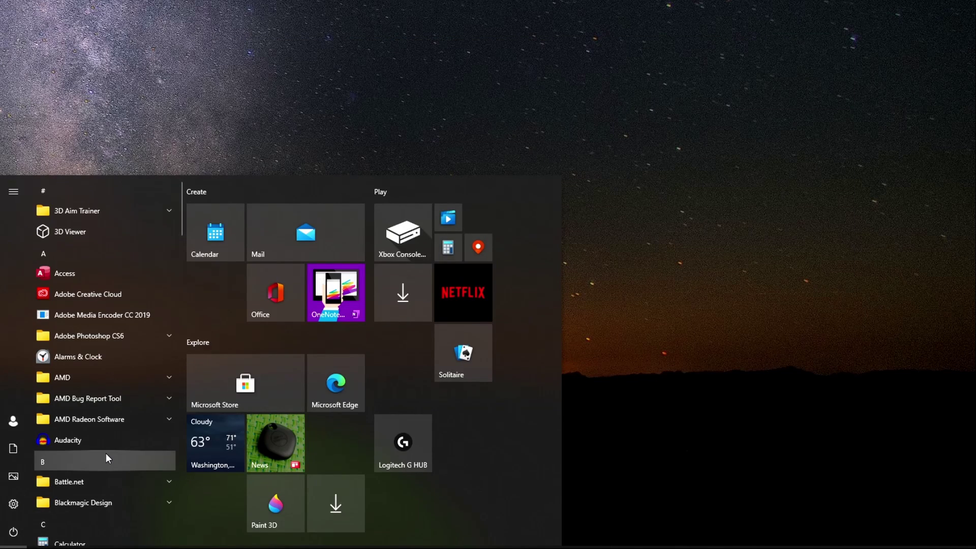
{"action": "type", "text": "n"}
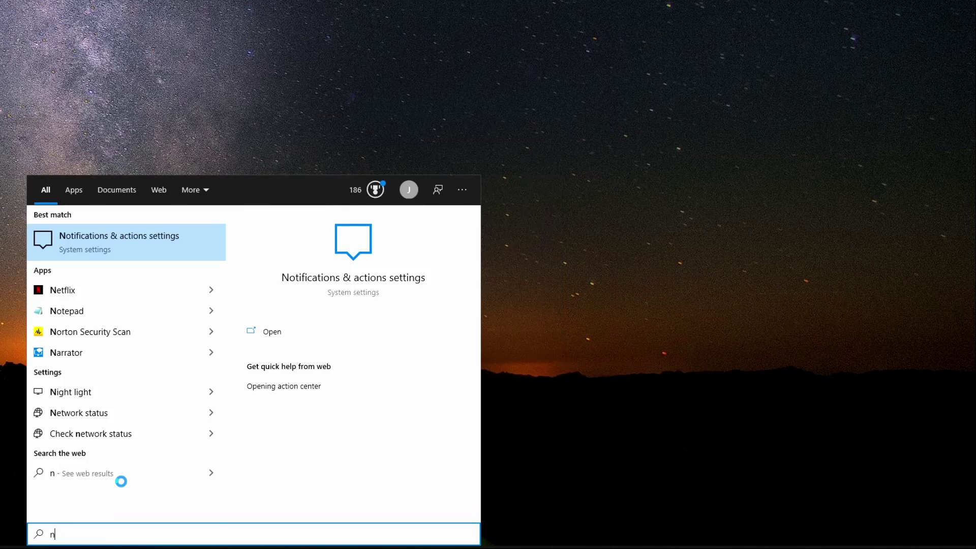
{"action": "type", "text": "otif"}
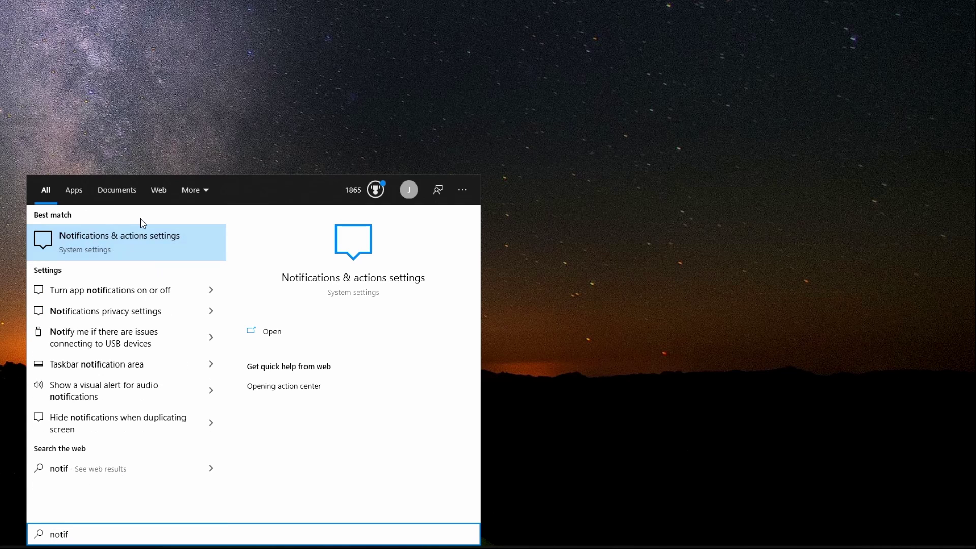
{"action": "left_click", "coordinate": [128, 243]}
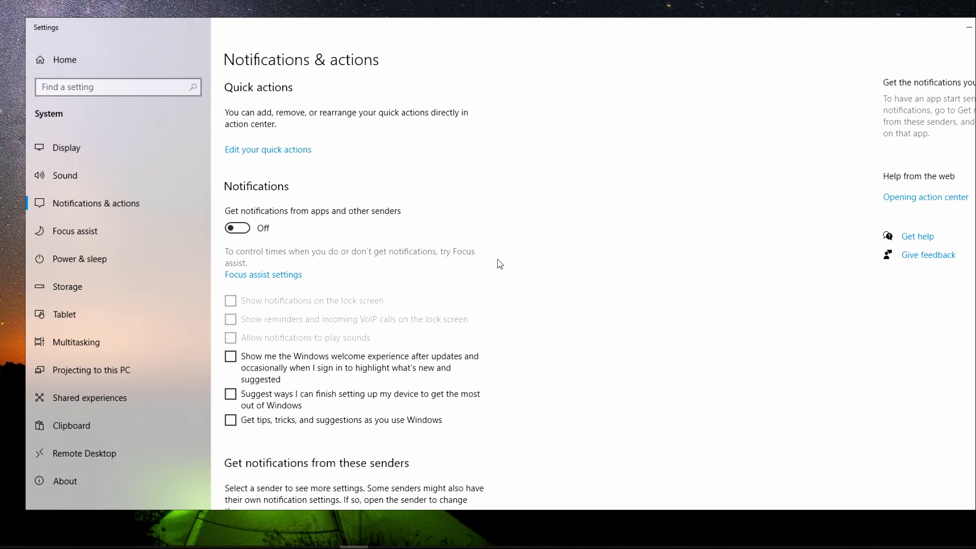
- Turn on app notifications, lock-screen notifications, reminders, sounds, welcome experience, setup suggestions and tips
{"action": "left_click", "coordinate": [246, 229]}
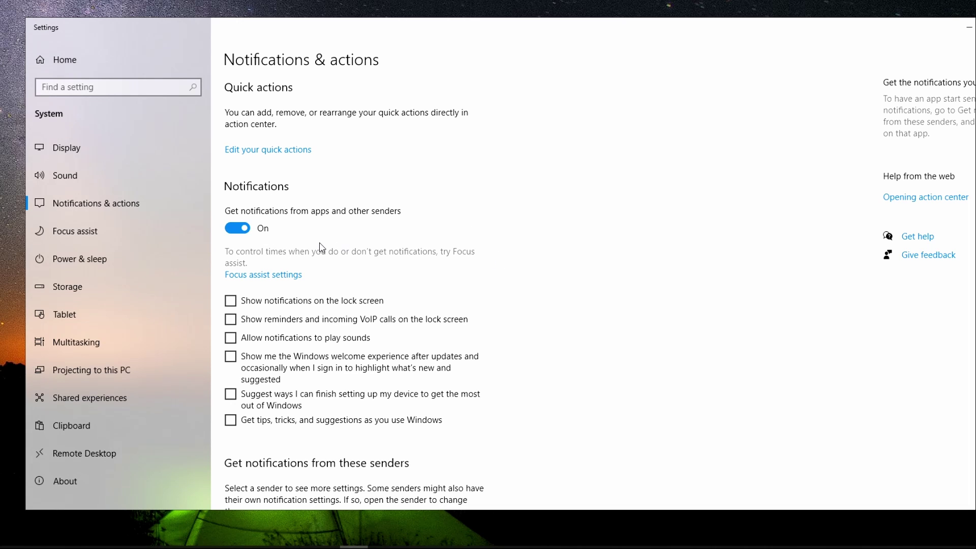
{"action": "scroll", "coordinate": [319, 251], "scroll_direction": "down", "scroll_amount": 3}
{"action": "left_click", "coordinate": [231, 227]}
{"action": "left_click", "coordinate": [230, 245]}
{"action": "left_click", "coordinate": [230, 265]}
{"action": "left_click", "coordinate": [235, 287]}
{"action": "left_click", "coordinate": [231, 321]}
{"action": "left_click", "coordinate": [232, 347]}
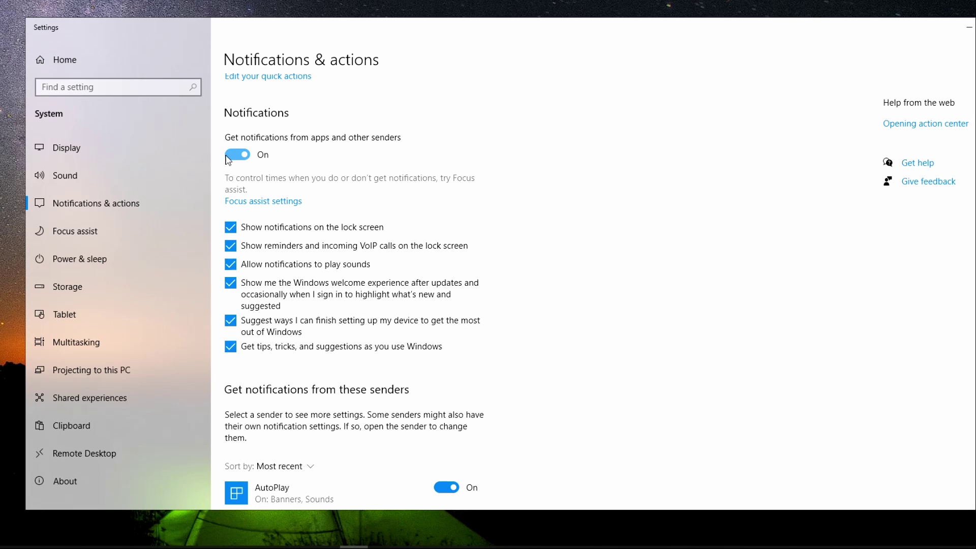
- Turn off app notifications, the welcome experience, setup suggestions and tips
{"action": "left_click", "coordinate": [242, 159]}
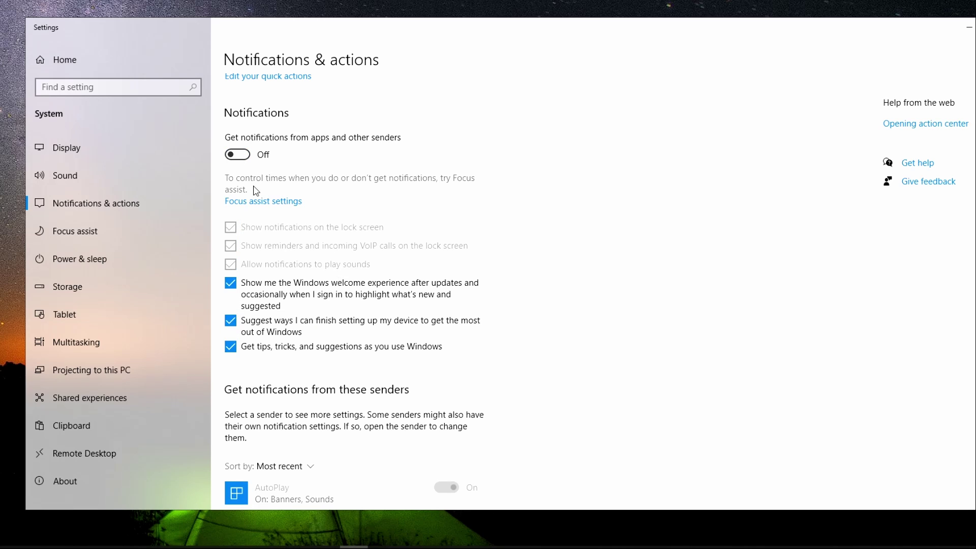
{"action": "left_click", "coordinate": [234, 287]}
{"action": "left_click", "coordinate": [231, 321]}
{"action": "left_click", "coordinate": [231, 347]}
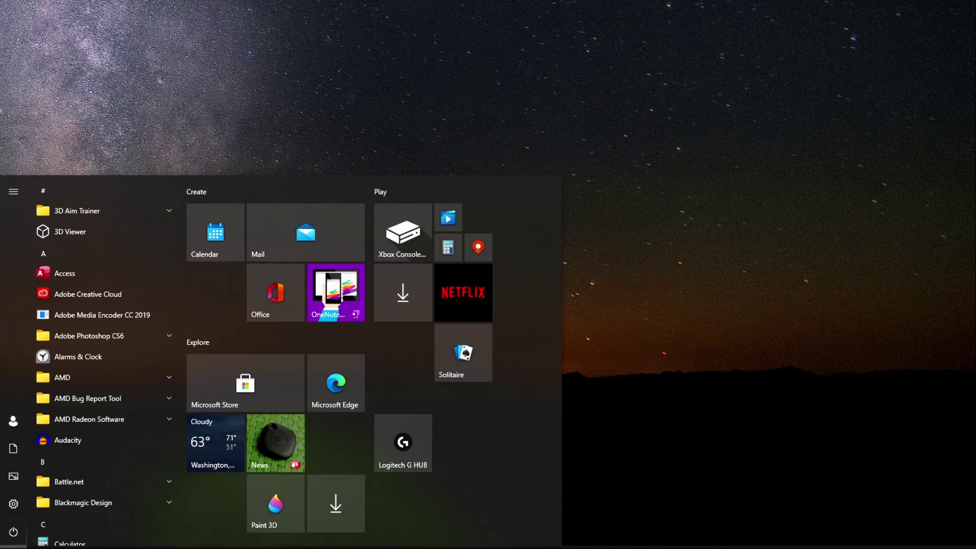
- Open the PC's About properties from the 'comp' search result
{"action": "type", "text": "comp"}
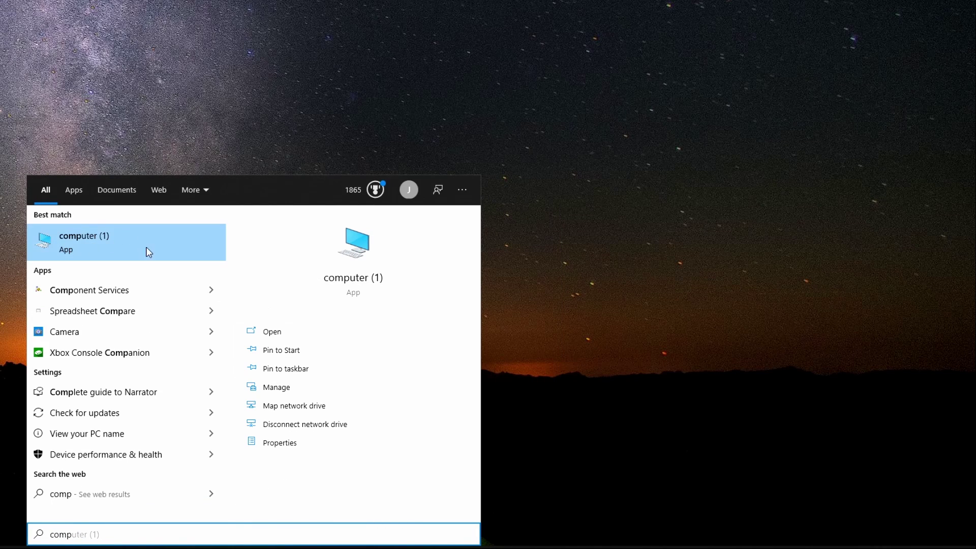
{"action": "right_click", "coordinate": [126, 241]}
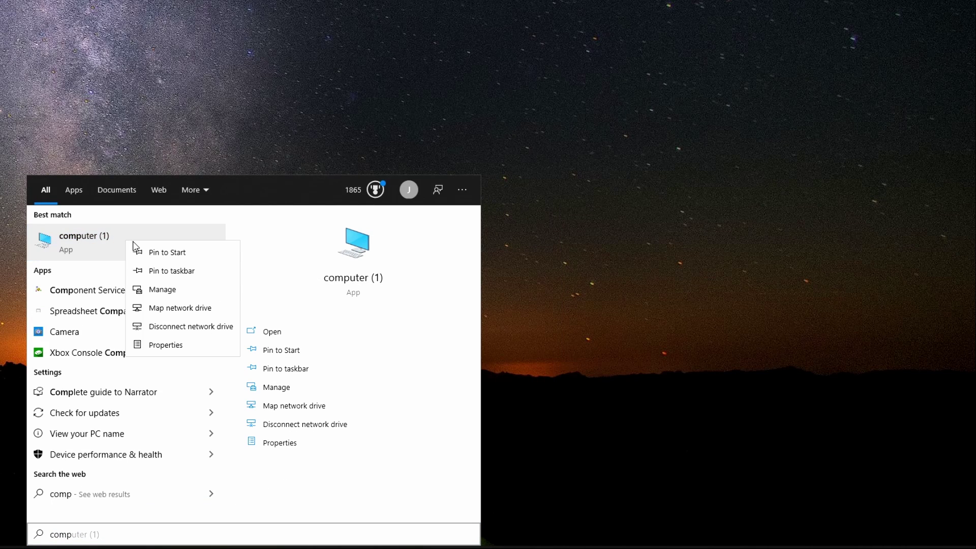
{"action": "left_click", "coordinate": [177, 346]}
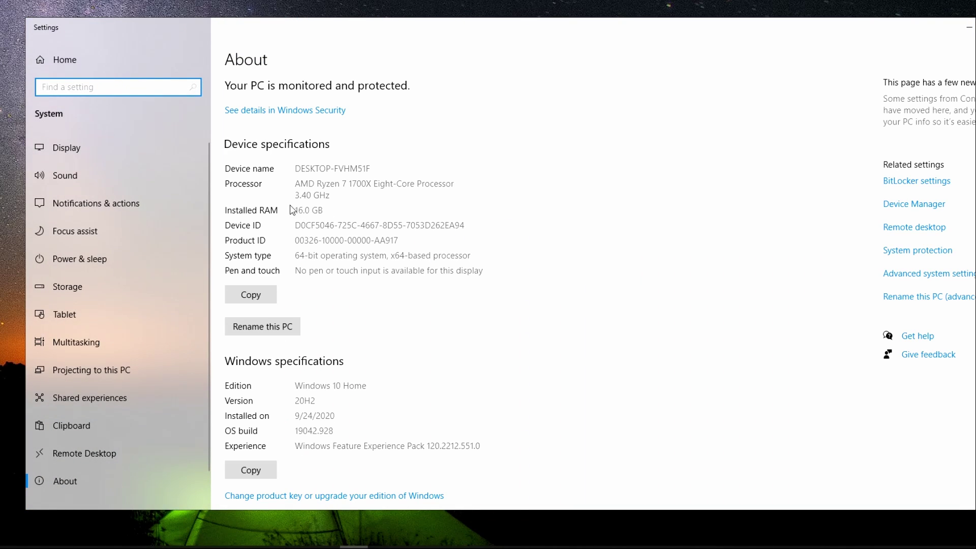
{"action": "left_click", "coordinate": [307, 185]}
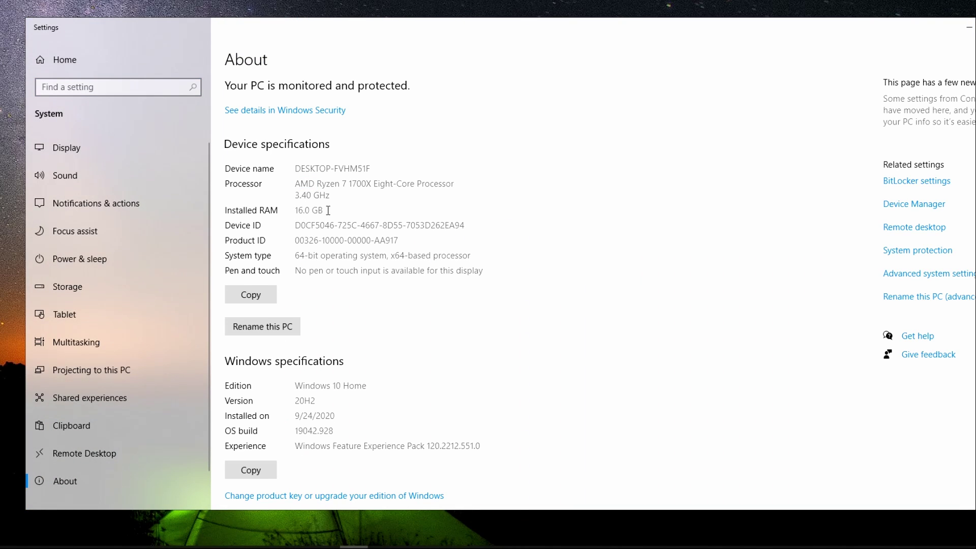
- Highlight the installed RAM and processor specs, then open Advanced system settings
{"action": "left_click_drag", "start_coordinate": [340, 216], "coordinate": [295, 210]}
{"action": "left_click_drag", "start_coordinate": [368, 192], "coordinate": [290, 182]}
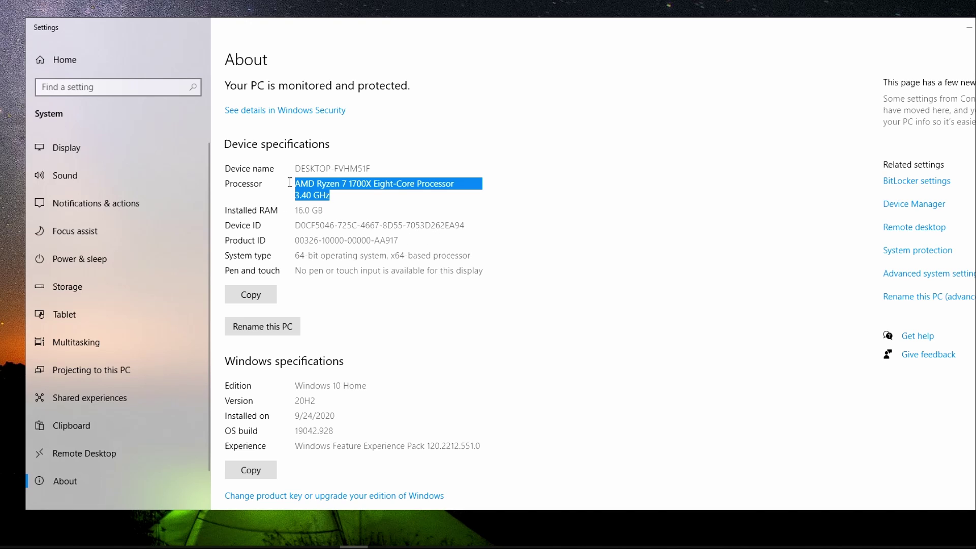
{"action": "left_click", "coordinate": [360, 198]}
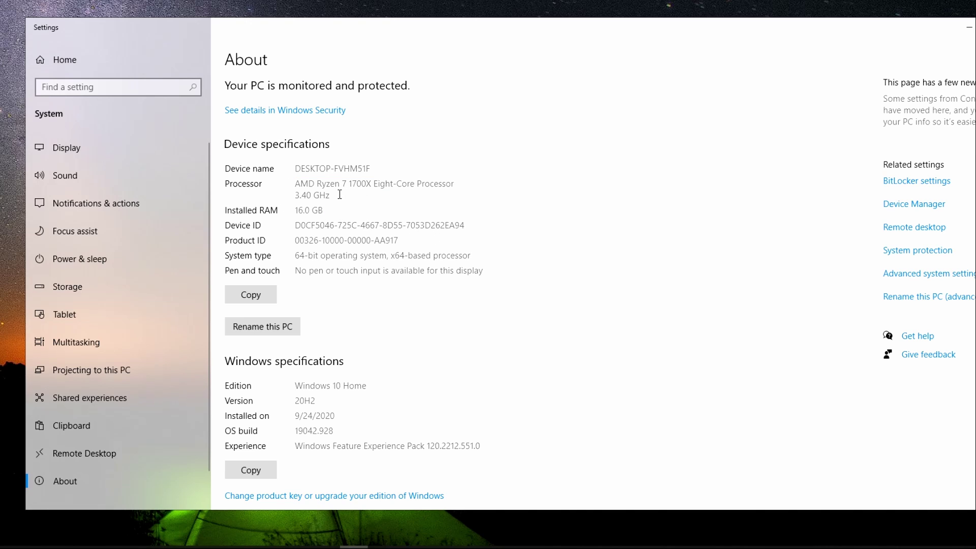
{"action": "left_click", "coordinate": [926, 278]}
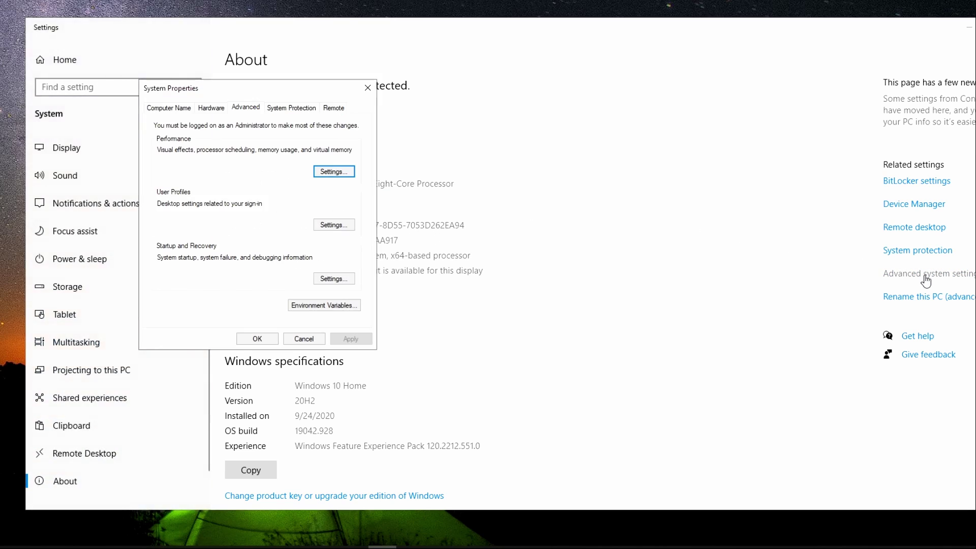
{"action": "left_click_drag", "start_coordinate": [291, 89], "coordinate": [569, 136]}
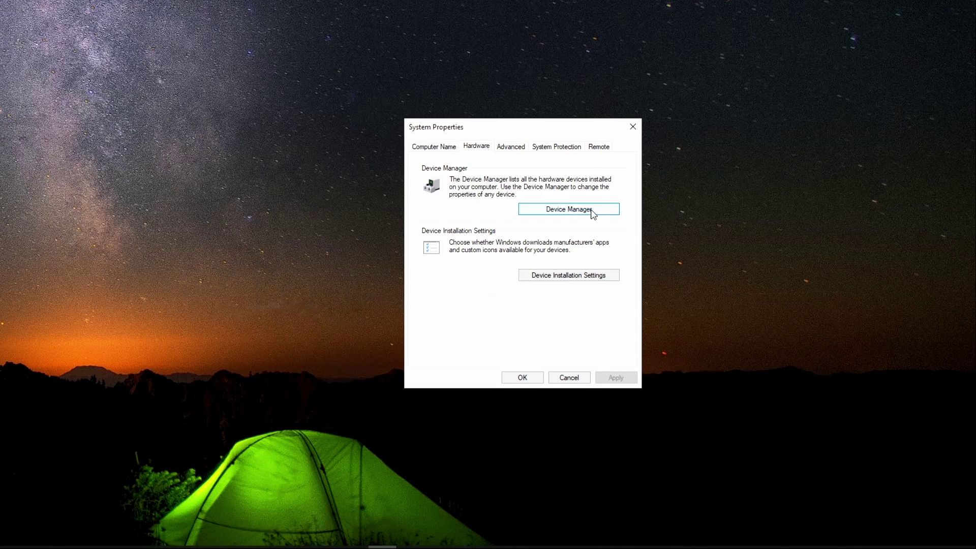
- In Device Manager, browse Processors, then expand System devices
{"action": "left_click", "coordinate": [593, 211]}
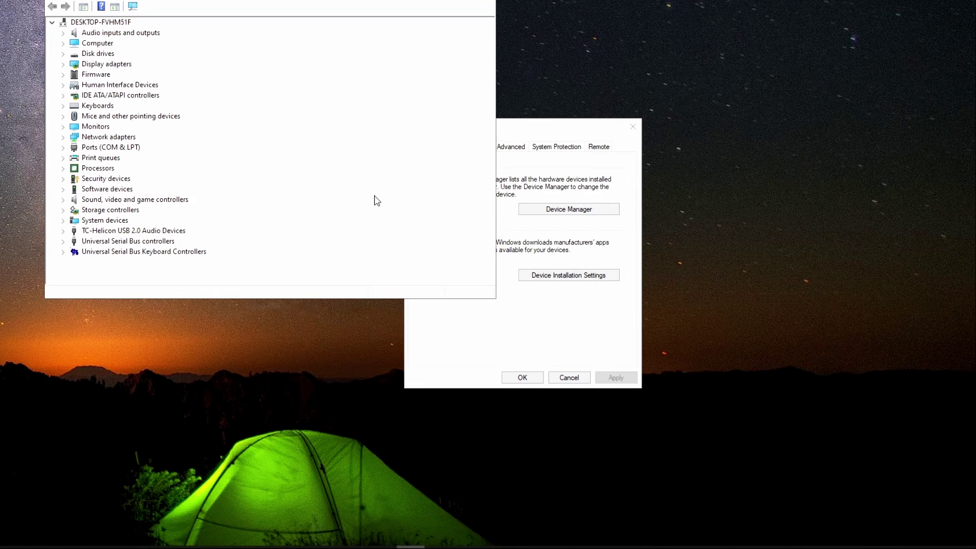
{"action": "left_click", "coordinate": [66, 168]}
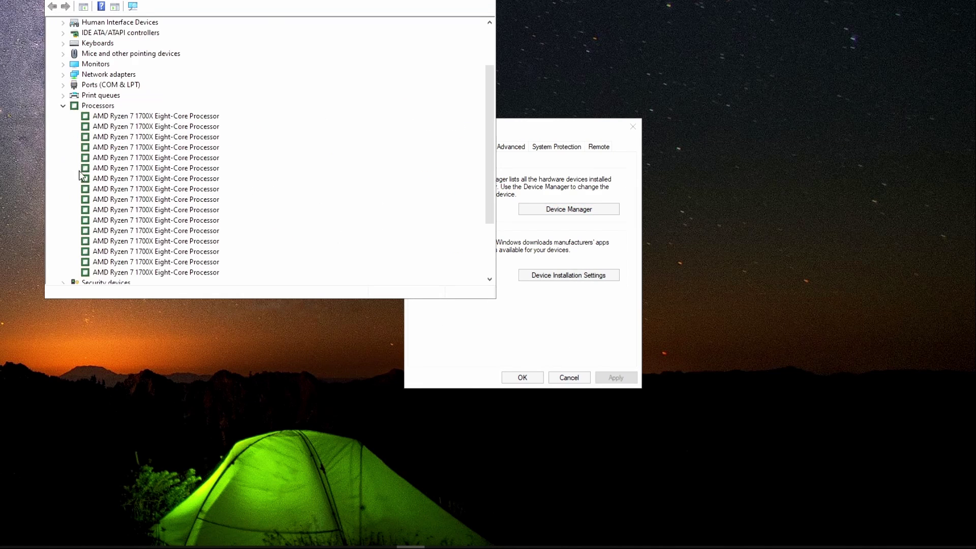
{"action": "scroll", "coordinate": [81, 176], "scroll_direction": "down", "scroll_amount": 2}
{"action": "left_click", "coordinate": [63, 55]}
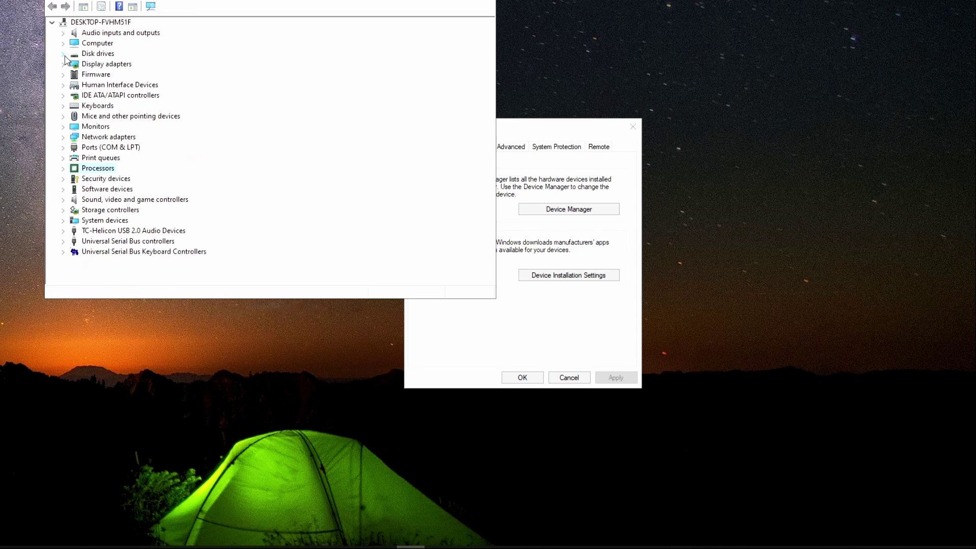
{"action": "left_click", "coordinate": [63, 221]}
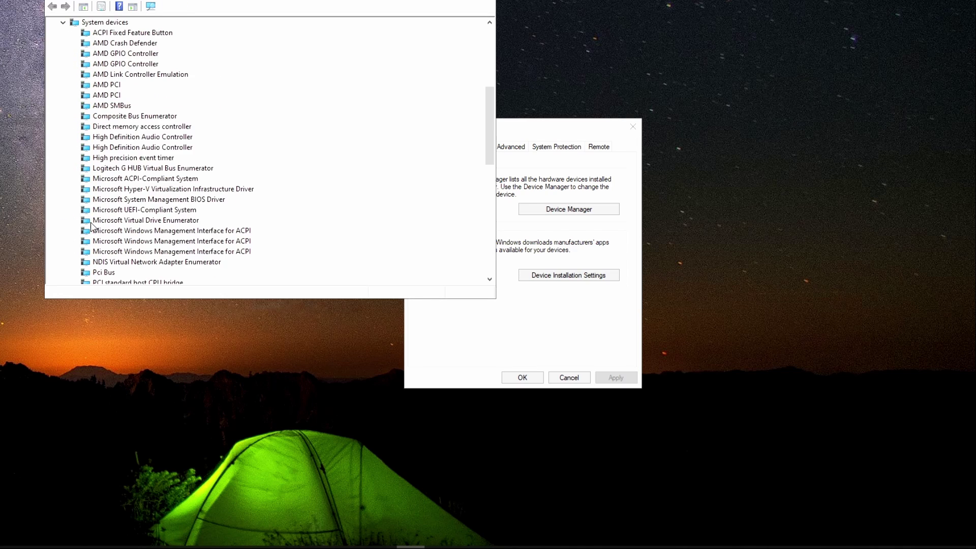
{"action": "scroll", "coordinate": [132, 203], "scroll_direction": "up", "scroll_amount": 1}
- Inspect the High precision event timer's actions without changing it, then close Device Manager
{"action": "left_click", "coordinate": [151, 171]}
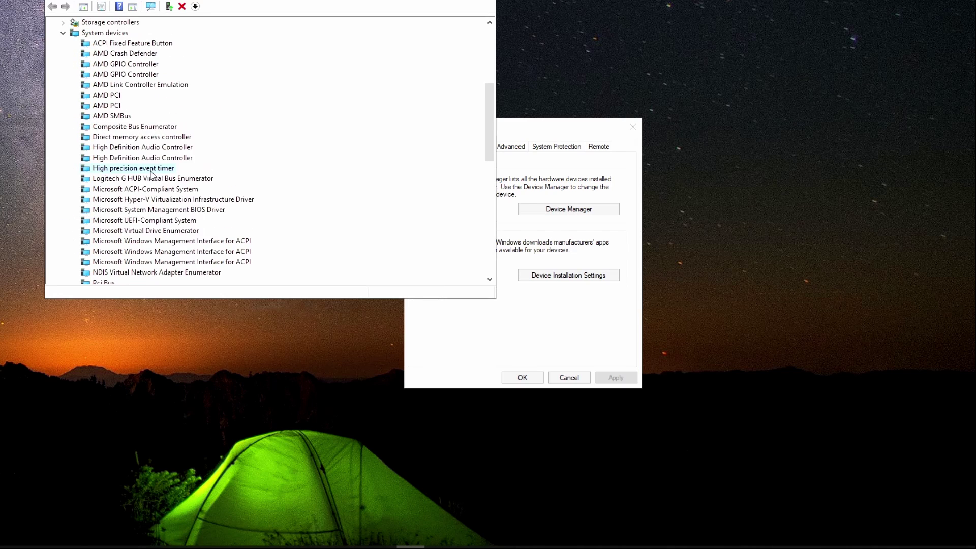
{"action": "right_click", "coordinate": [152, 171]}
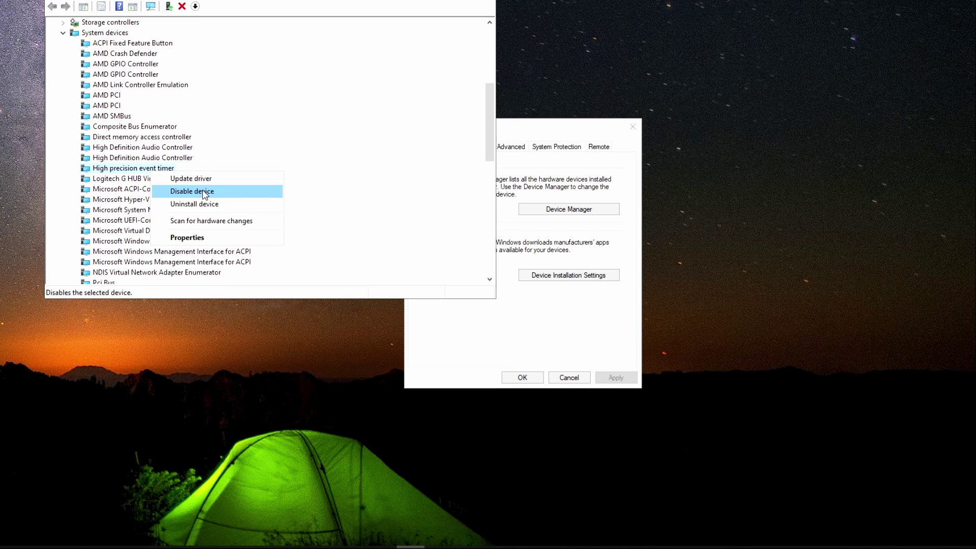
{"action": "left_click", "coordinate": [370, 180]}
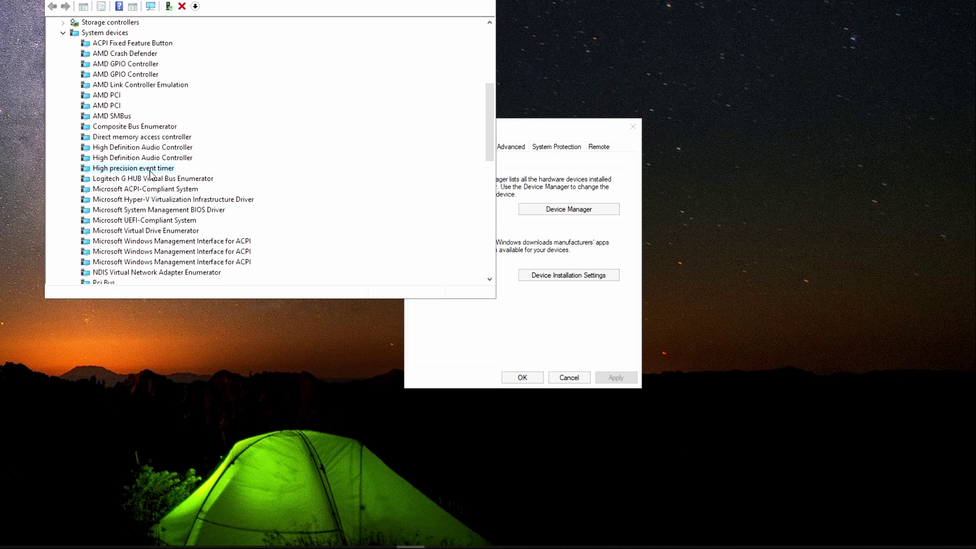
{"action": "right_click", "coordinate": [155, 171]}
{"action": "left_click", "coordinate": [359, 174]}
{"action": "key", "text": "alt+F4"}
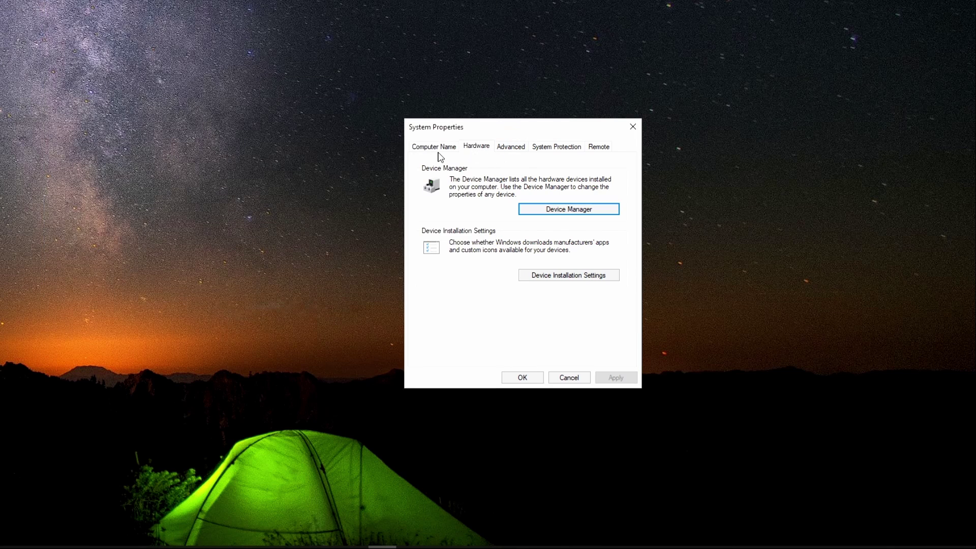
- Open Performance Options from the Advanced tab to review the Visual Effects checkboxes
{"action": "left_click", "coordinate": [510, 148]}
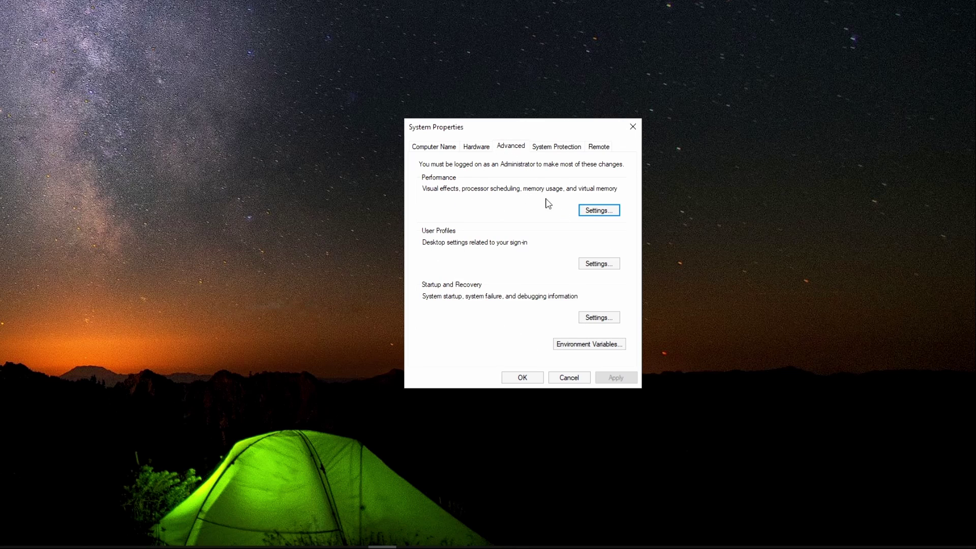
{"action": "left_click", "coordinate": [598, 212]}
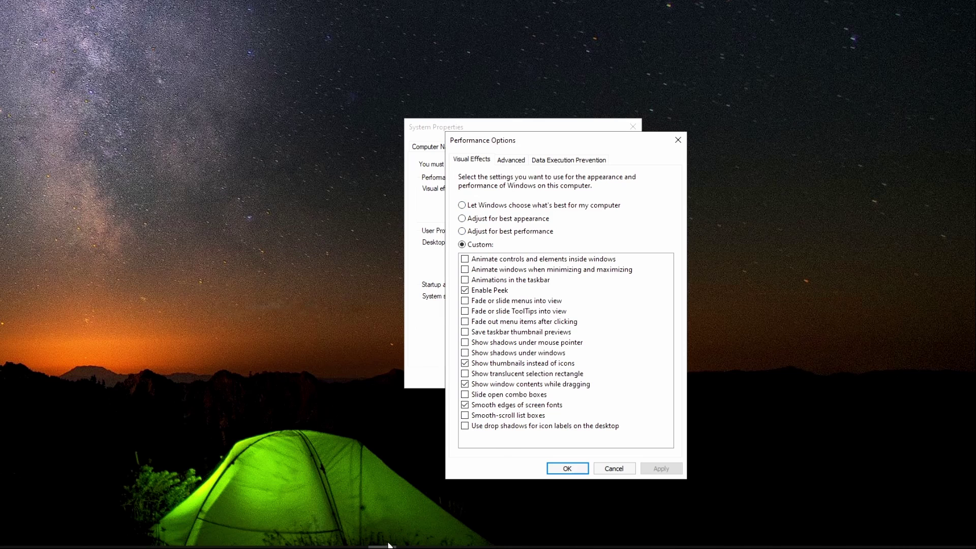
{"action": "mouse_move", "coordinate": [377, 545]}
{"action": "mouse_move", "coordinate": [382, 508]}
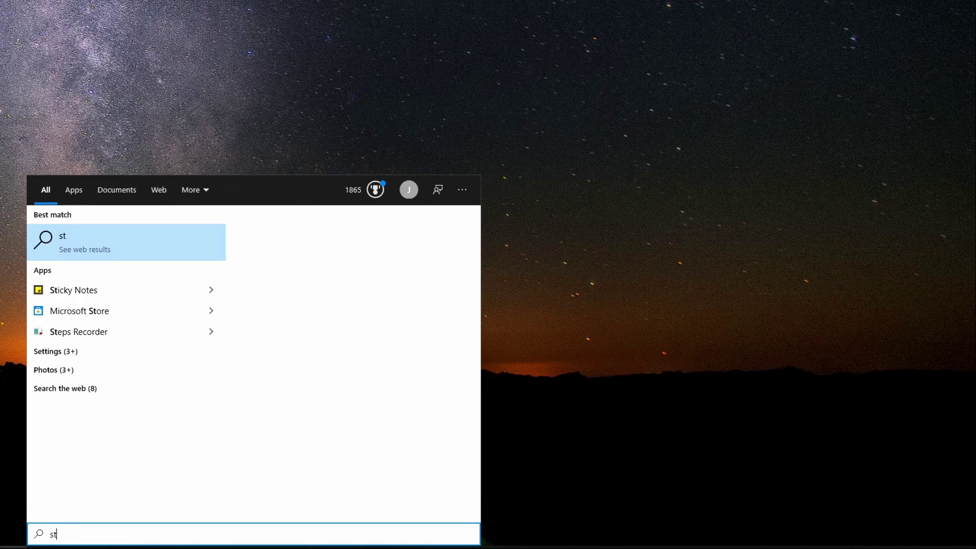
- Open Storage settings via a 'stora' search and go to Temporary files for C:
{"action": "type", "text": "a"}
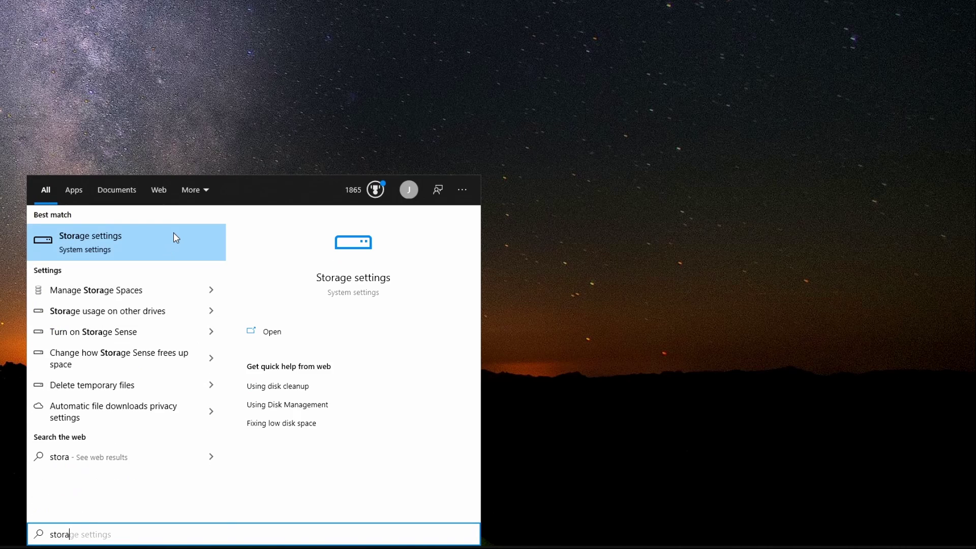
{"action": "left_click", "coordinate": [173, 233]}
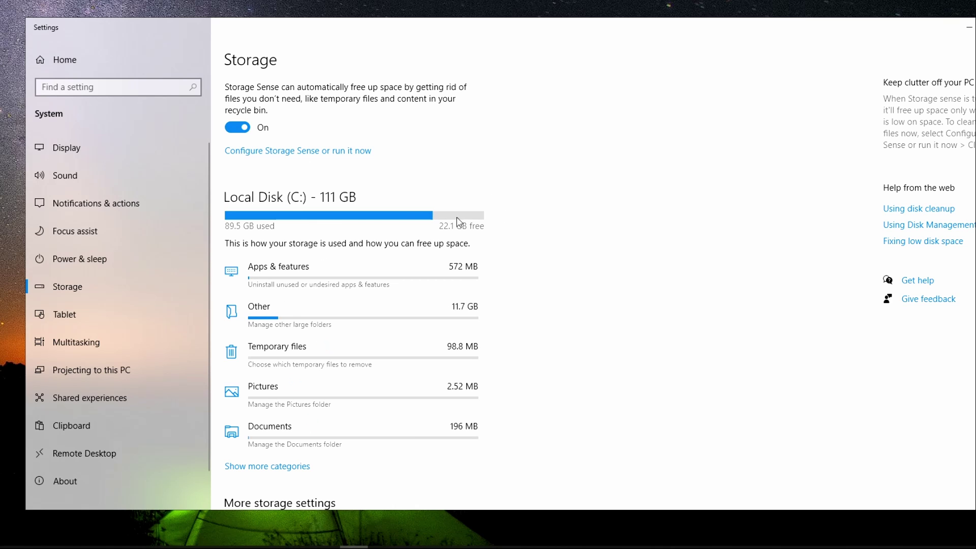
{"action": "scroll", "coordinate": [529, 412], "scroll_direction": "down", "scroll_amount": 3}
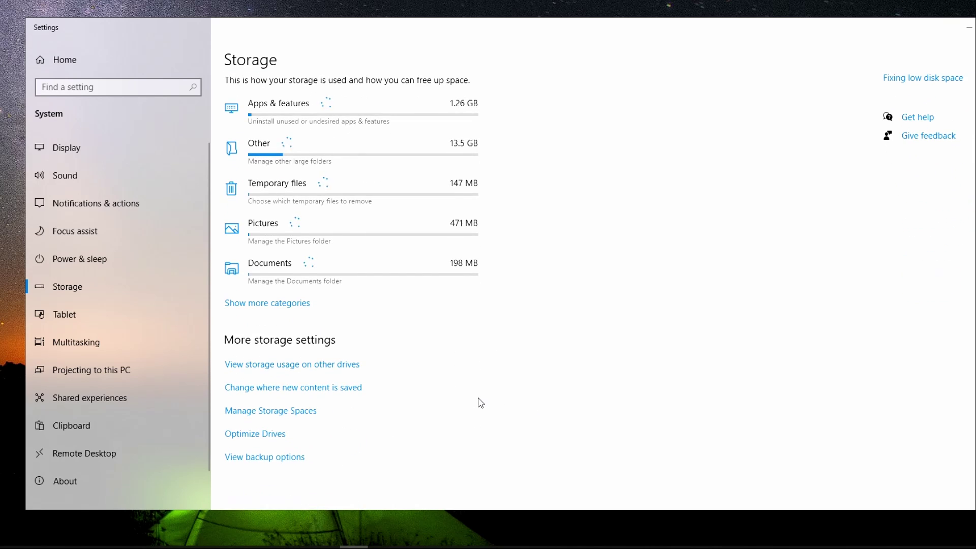
{"action": "scroll", "coordinate": [514, 467], "scroll_direction": "up", "scroll_amount": 3}
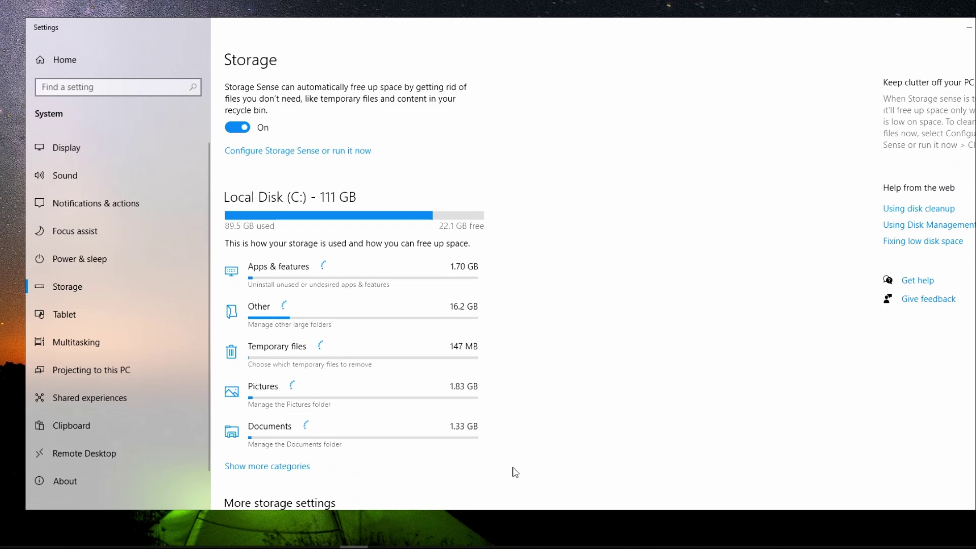
{"action": "left_click", "coordinate": [430, 358]}
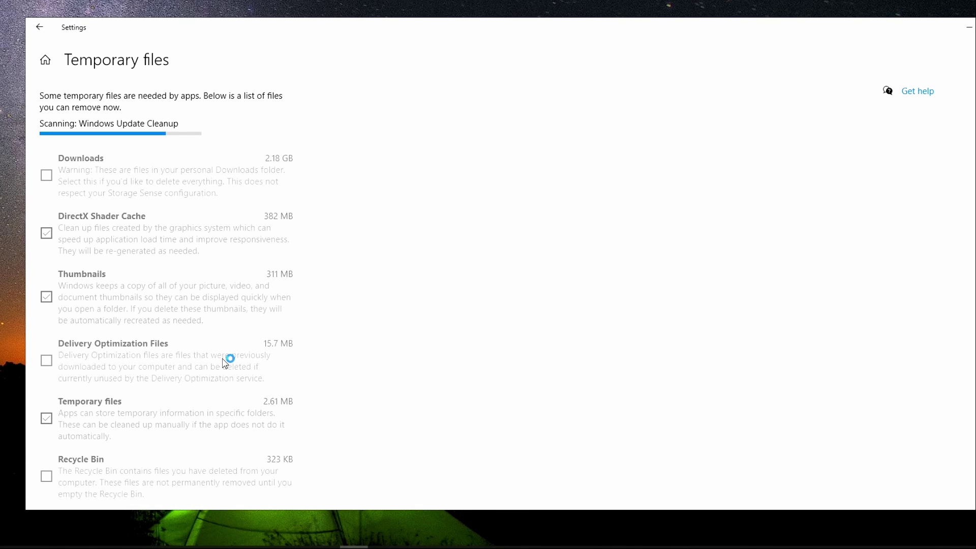
- Leave Downloads unchecked and DirectX Shader Cache checked, with 794 MB of temporary files selected
{"action": "scroll", "coordinate": [224, 362], "scroll_direction": "down", "scroll_amount": 5}
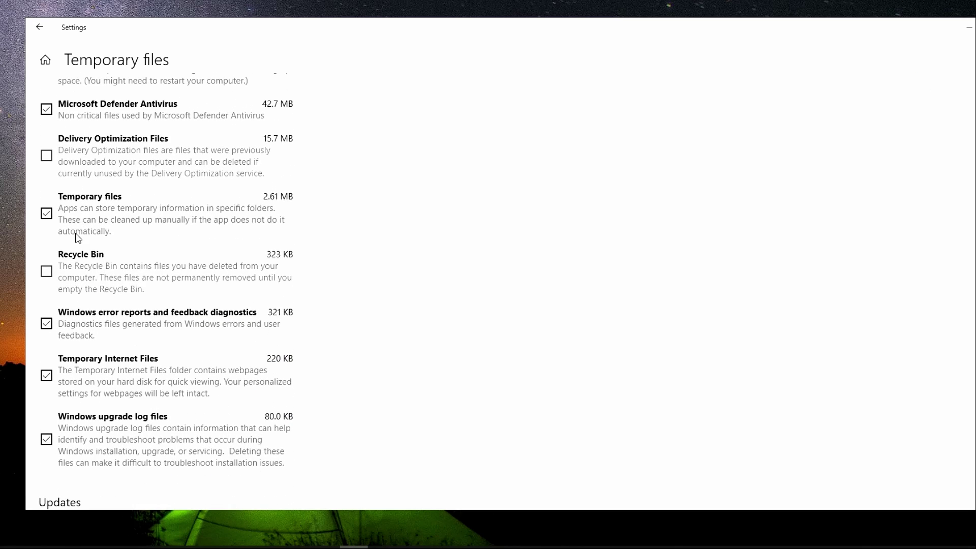
{"action": "scroll", "coordinate": [53, 351], "scroll_direction": "down", "scroll_amount": 2}
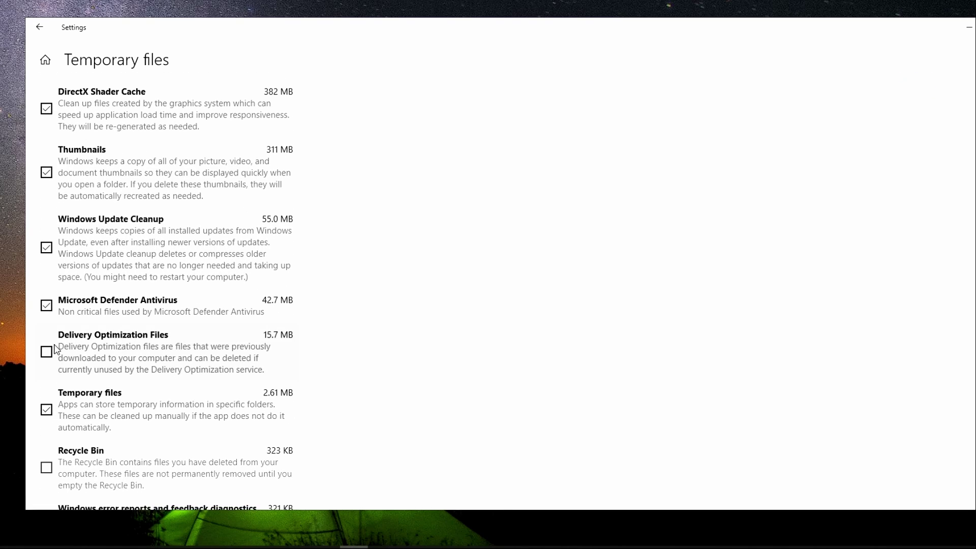
{"action": "scroll", "coordinate": [53, 356], "scroll_direction": "up", "scroll_amount": 2}
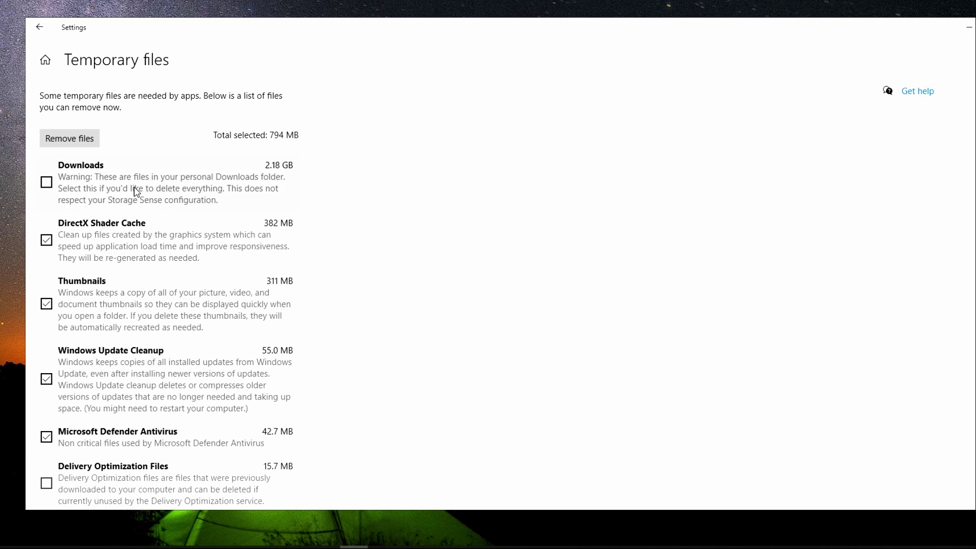
{"action": "left_click", "coordinate": [90, 186]}
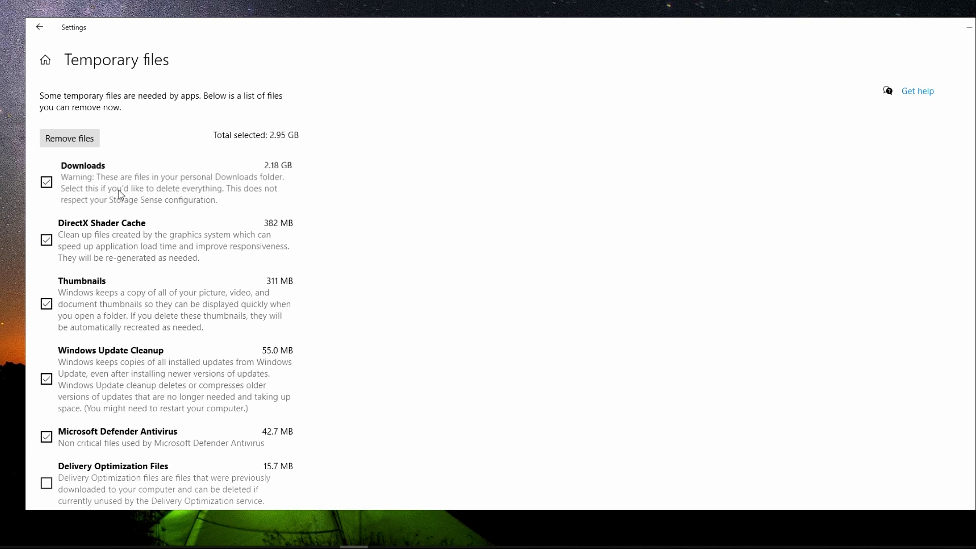
{"action": "left_click", "coordinate": [95, 188]}
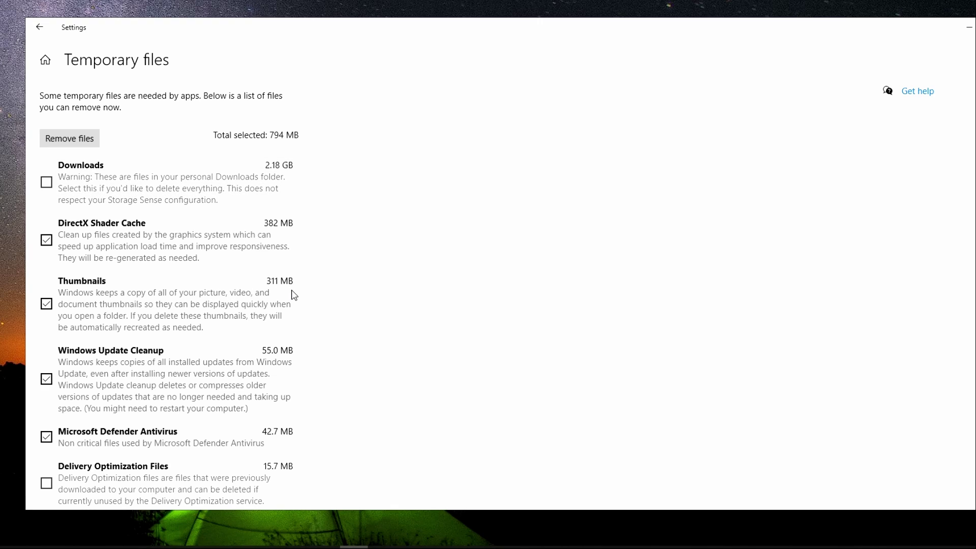
{"action": "left_click", "coordinate": [46, 187]}
{"action": "left_click", "coordinate": [45, 184]}
{"action": "left_click", "coordinate": [47, 240]}
{"action": "left_click", "coordinate": [47, 240]}
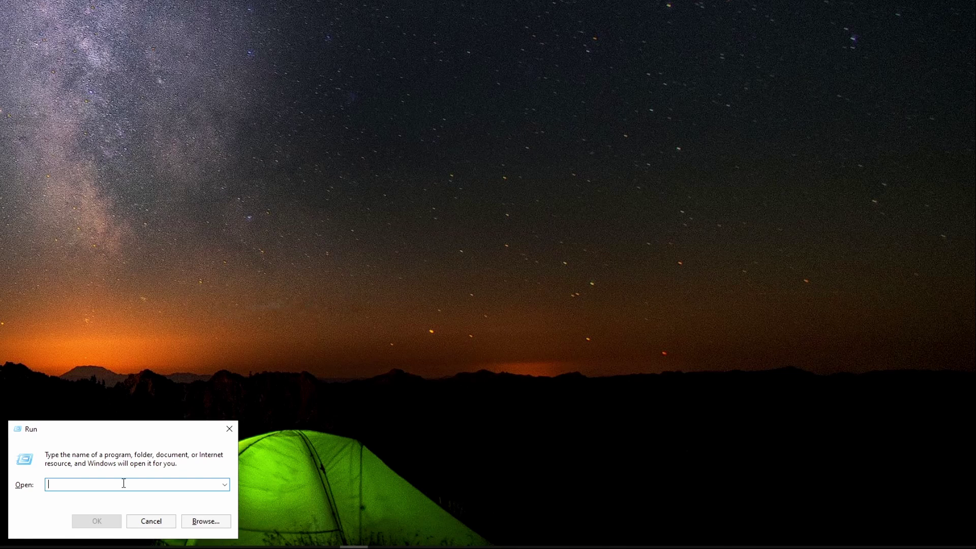
- Launch Optimize Drives with dfrgui and retrim the (C:) solid state drive
{"action": "type", "text": "dfrgui"}
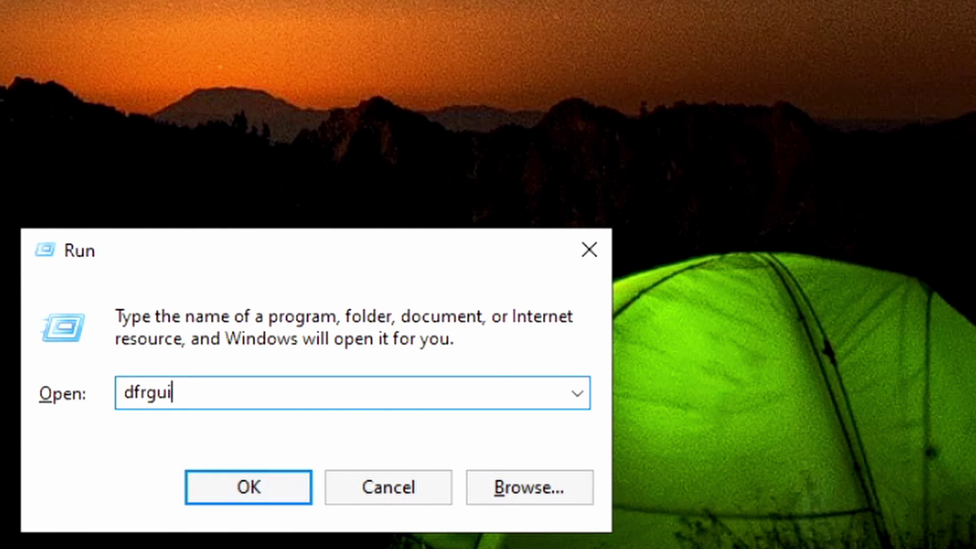
{"action": "key", "text": "Return"}
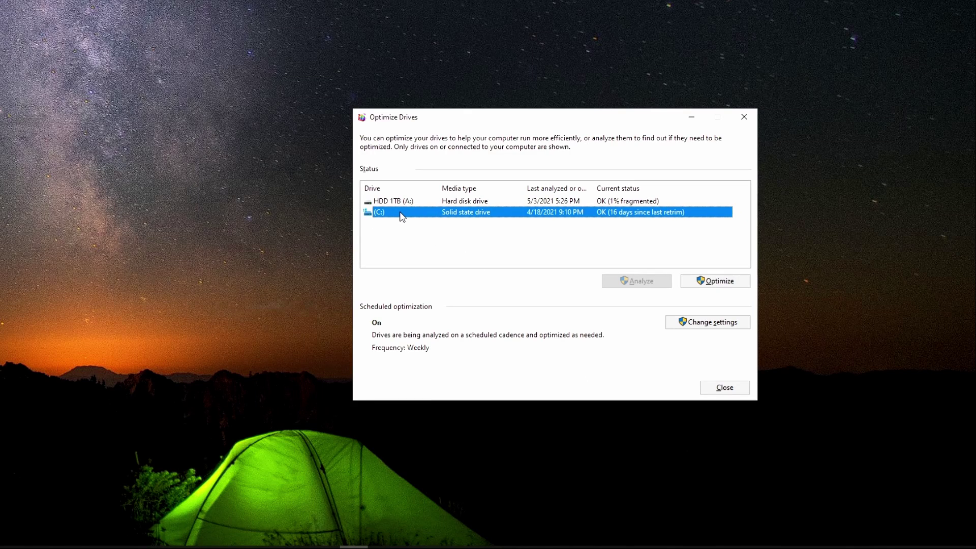
{"action": "left_click", "coordinate": [684, 284]}
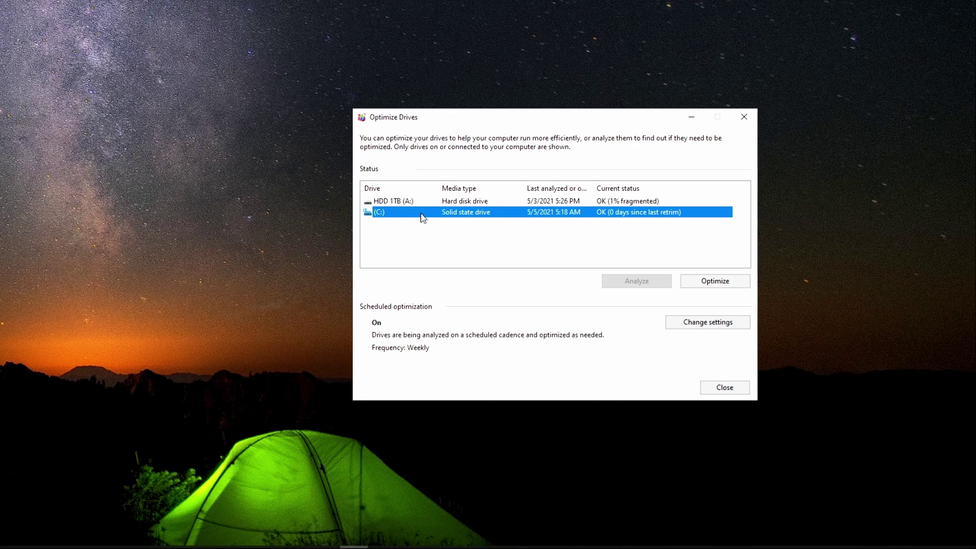
{"action": "left_click", "coordinate": [411, 233]}
{"action": "left_click", "coordinate": [414, 216]}
- Open the optimization schedule settings, move the dialog aside and keep the frequency at Weekly
{"action": "left_click", "coordinate": [701, 325]}
{"action": "left_click_drag", "start_coordinate": [500, 136], "coordinate": [658, 162]}
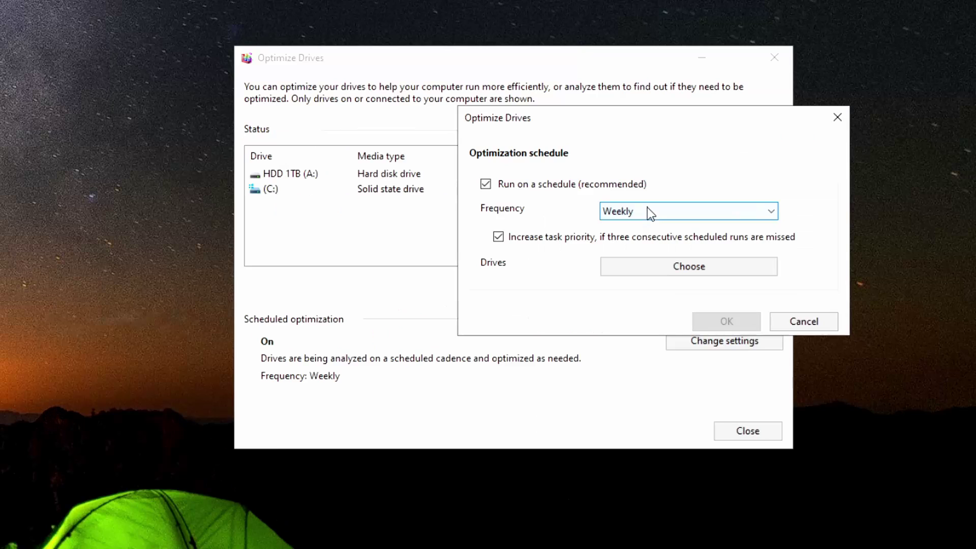
{"action": "left_click", "coordinate": [653, 225]}
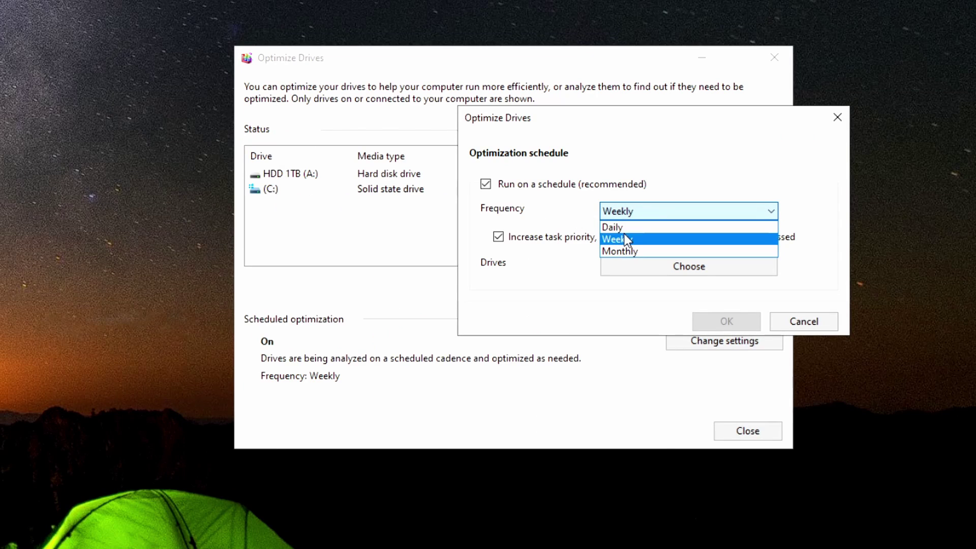
{"action": "left_click", "coordinate": [625, 234]}
{"action": "left_click", "coordinate": [636, 215]}
{"action": "left_click", "coordinate": [567, 205]}
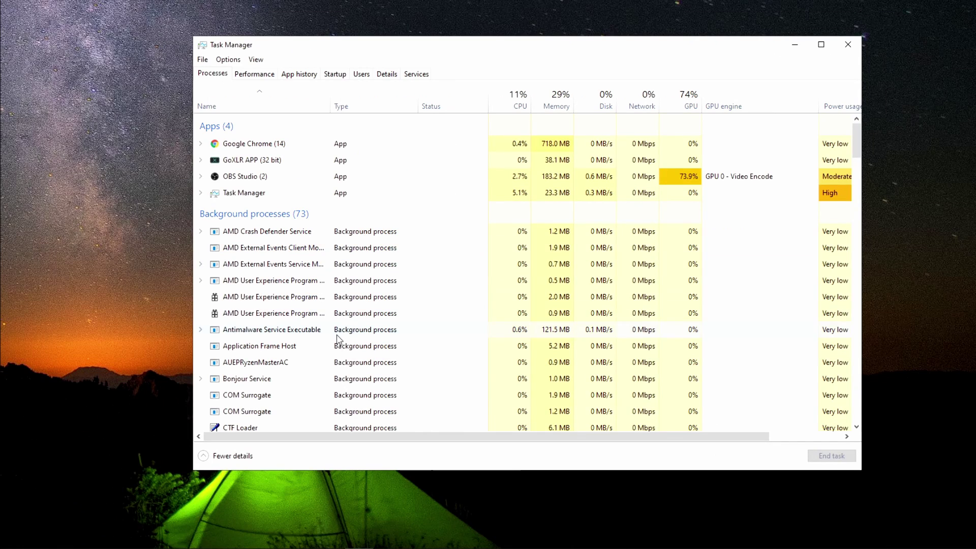
- Scroll Task Manager down to Windows processes and select Service Host: AVCTP service
{"action": "scroll", "coordinate": [338, 338], "scroll_direction": "down", "scroll_amount": 5}
{"action": "scroll", "coordinate": [337, 338], "scroll_direction": "down", "scroll_amount": 10}
{"action": "scroll", "coordinate": [336, 342], "scroll_direction": "down", "scroll_amount": 7}
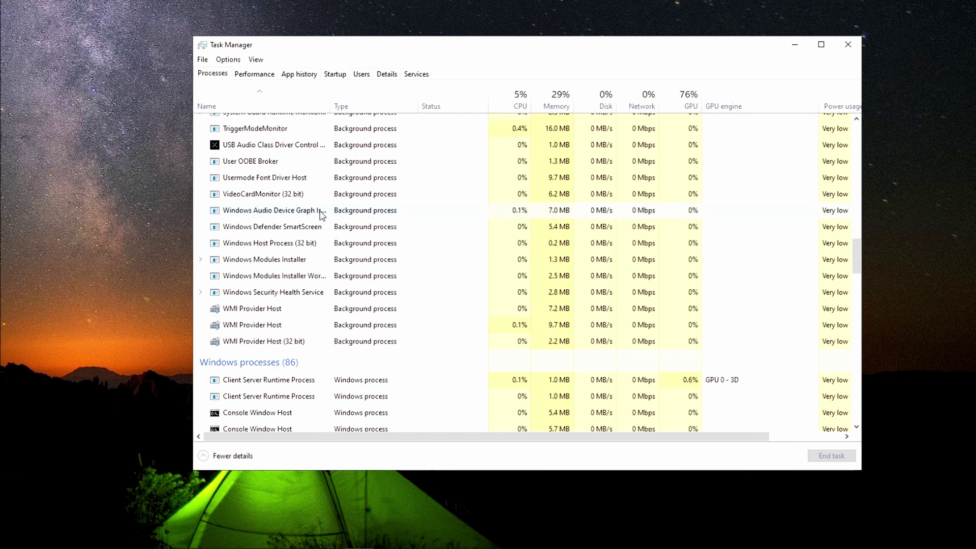
{"action": "scroll", "coordinate": [286, 216], "scroll_direction": "down", "scroll_amount": 5}
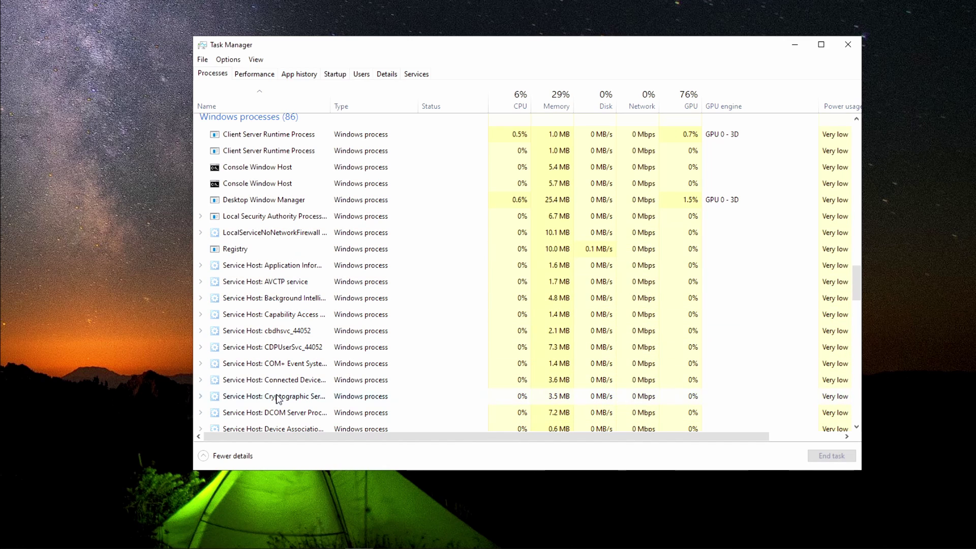
{"action": "left_click", "coordinate": [296, 287]}
- View the AVCTP process file's properties, identifying it as svchost, then close them
{"action": "right_click", "coordinate": [296, 288]}
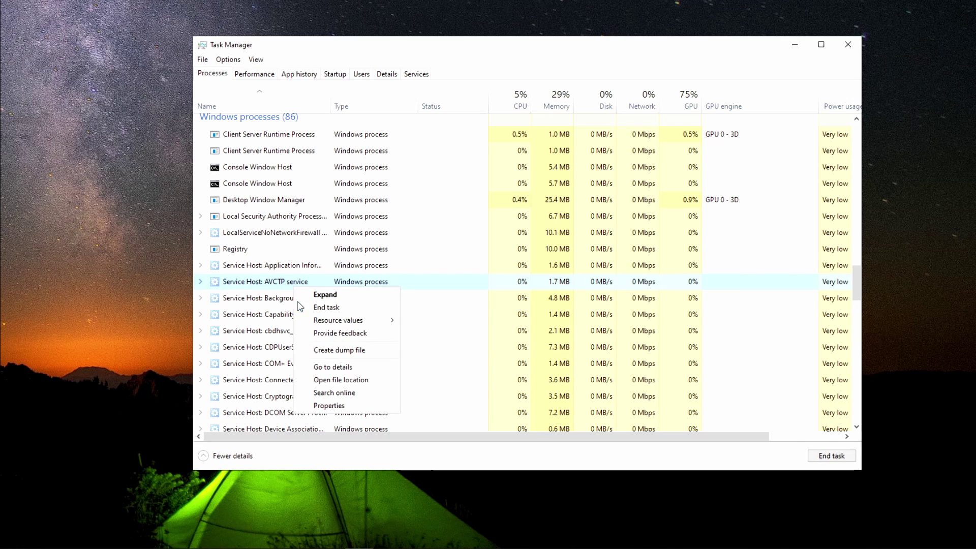
{"action": "left_click", "coordinate": [323, 406]}
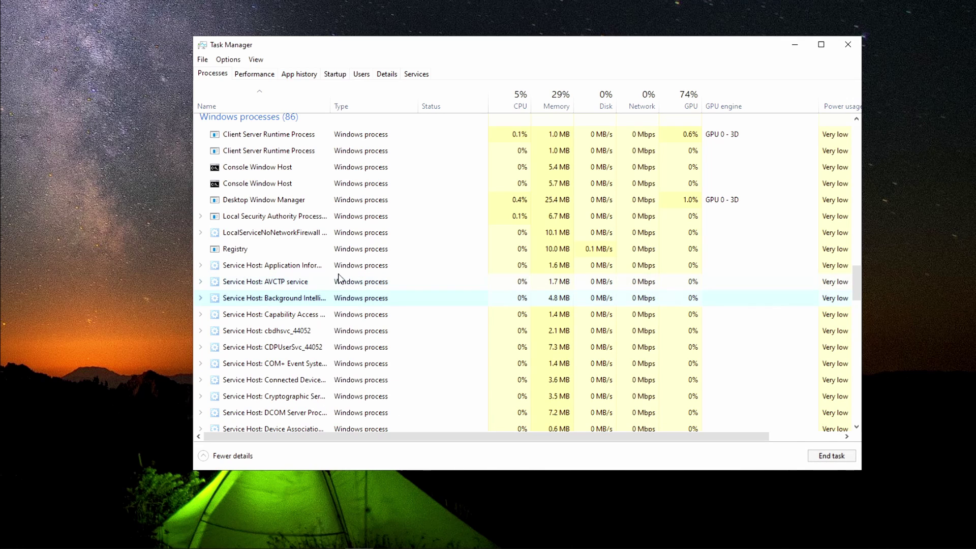
{"action": "right_click", "coordinate": [296, 285]}
{"action": "left_click", "coordinate": [333, 404]}
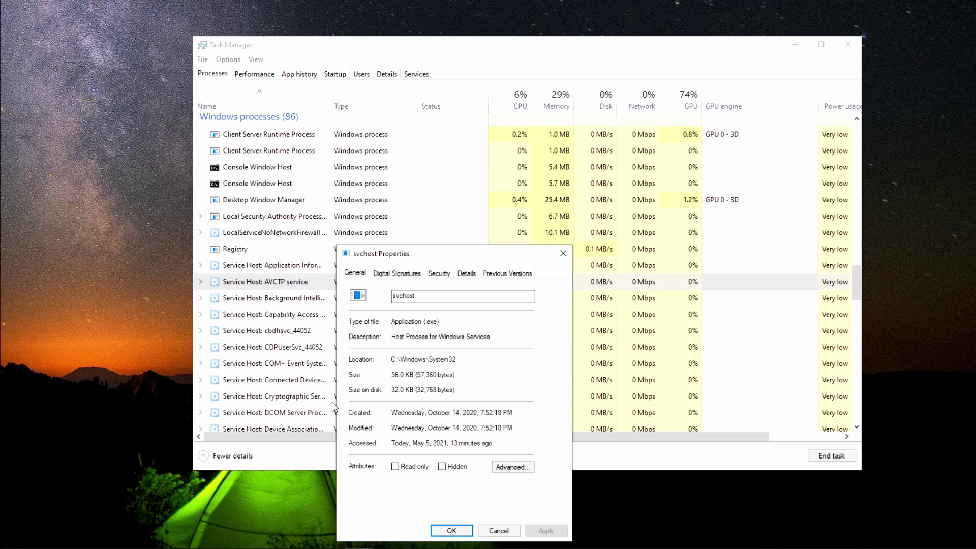
{"action": "key", "text": "Escape"}
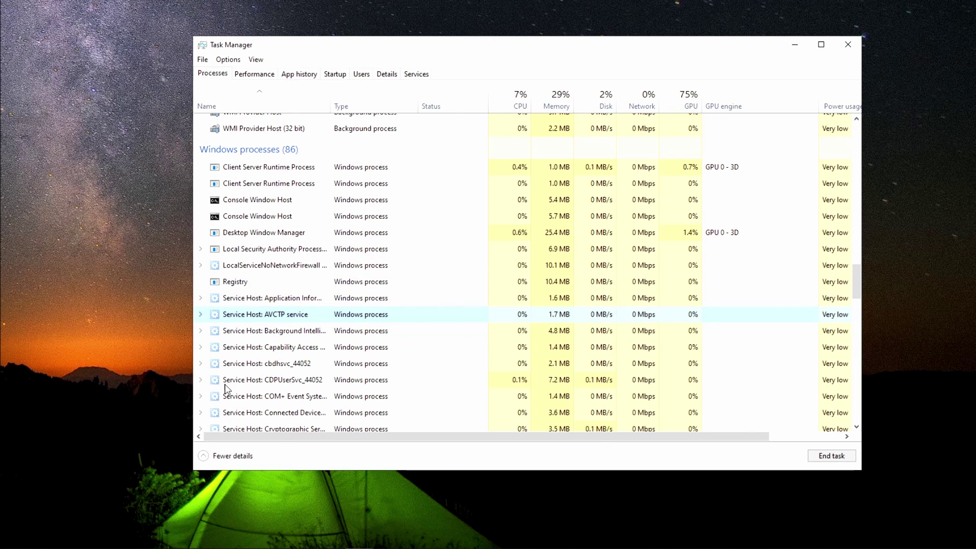
{"action": "key", "text": "super"}
- Open the Services console and restart the AVCTP service
{"action": "type", "text": "se"}
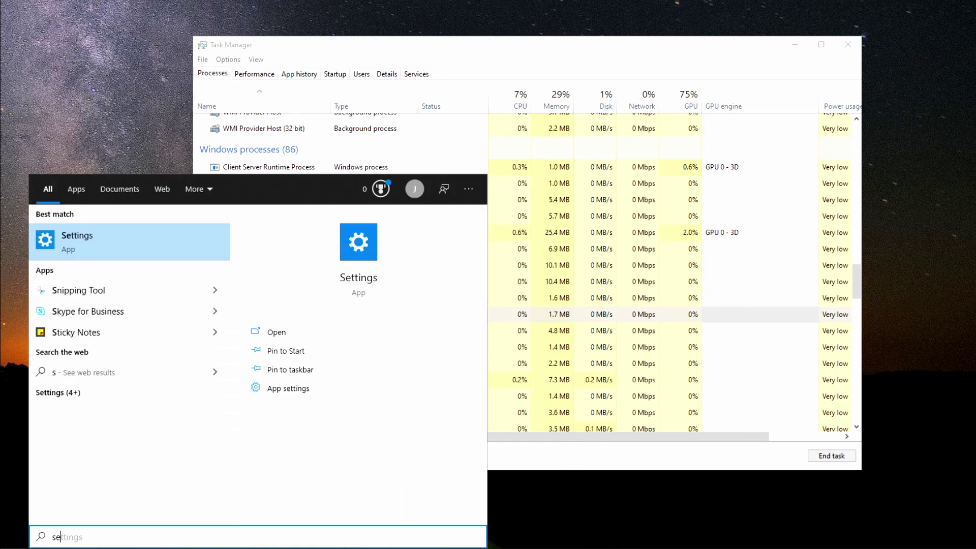
{"action": "type", "text": "rvices"}
{"action": "key", "text": "Return"}
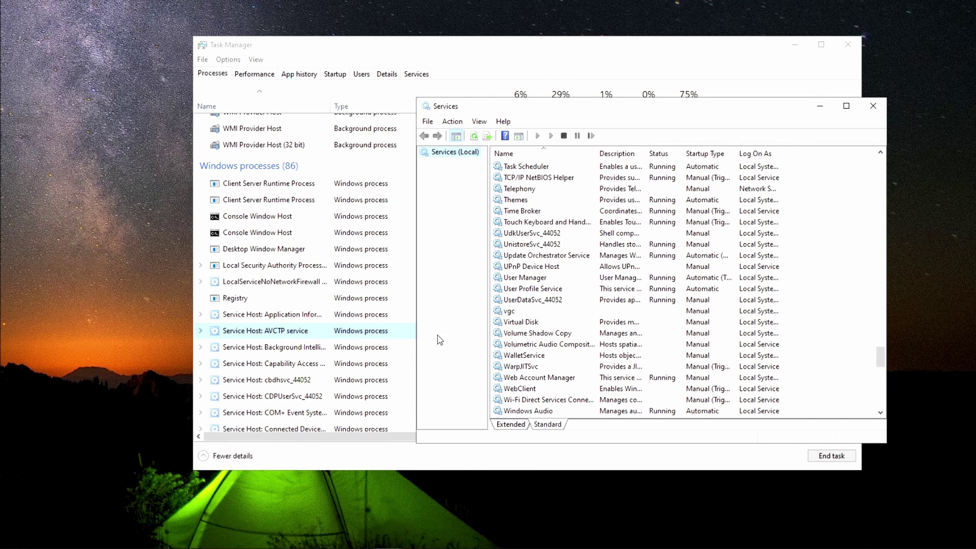
{"action": "scroll", "coordinate": [661, 317], "scroll_direction": "up", "scroll_amount": 20}
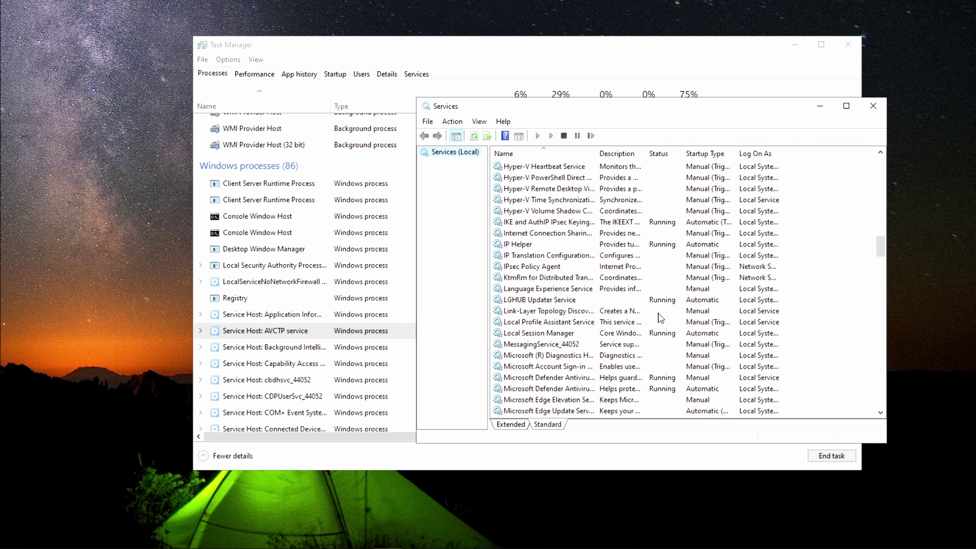
{"action": "scroll", "coordinate": [661, 317], "scroll_direction": "up", "scroll_amount": 20}
{"action": "left_click", "coordinate": [549, 300]}
{"action": "right_click", "coordinate": [562, 304]}
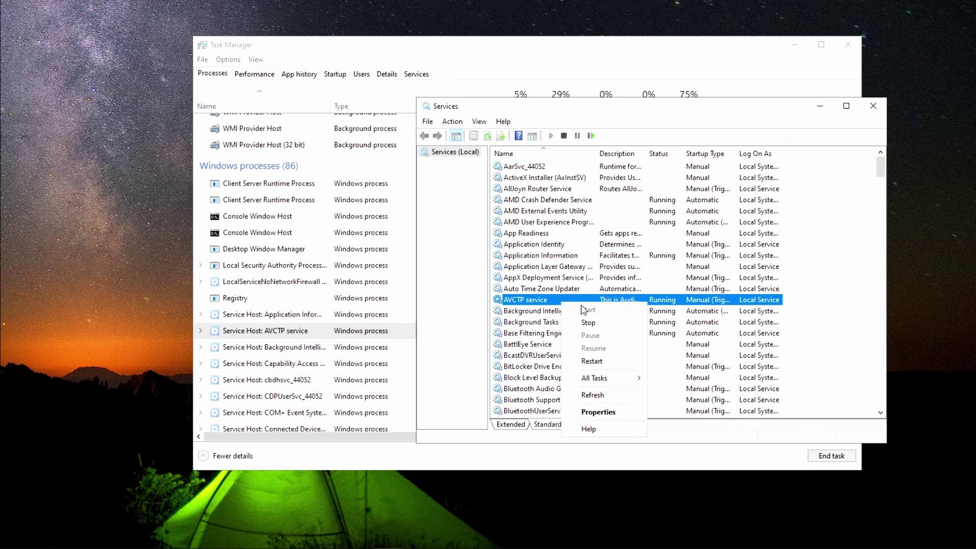
{"action": "left_click", "coordinate": [610, 366]}
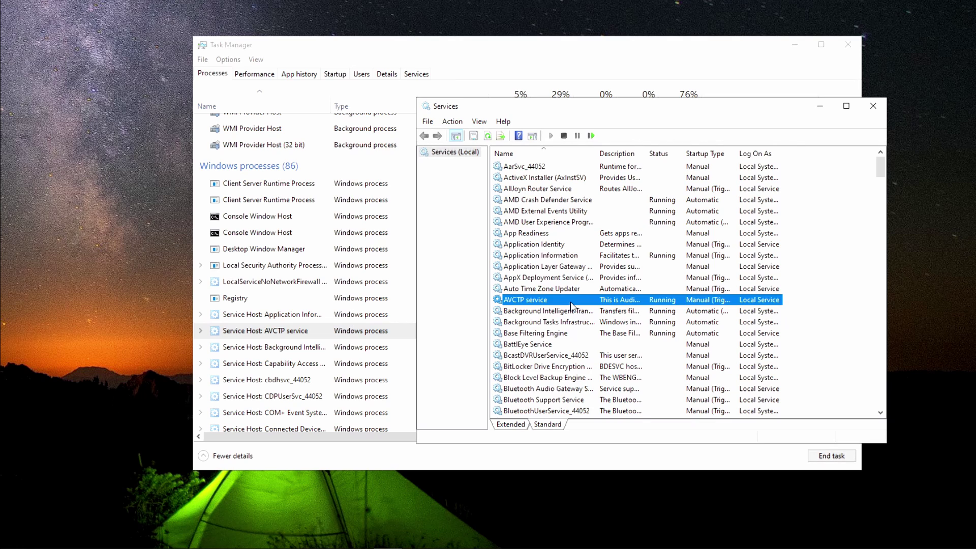
- Show the desktop and launch Windows Security from a 'windows d' search
{"action": "key", "text": "super+d"}
{"action": "key", "text": "super"}
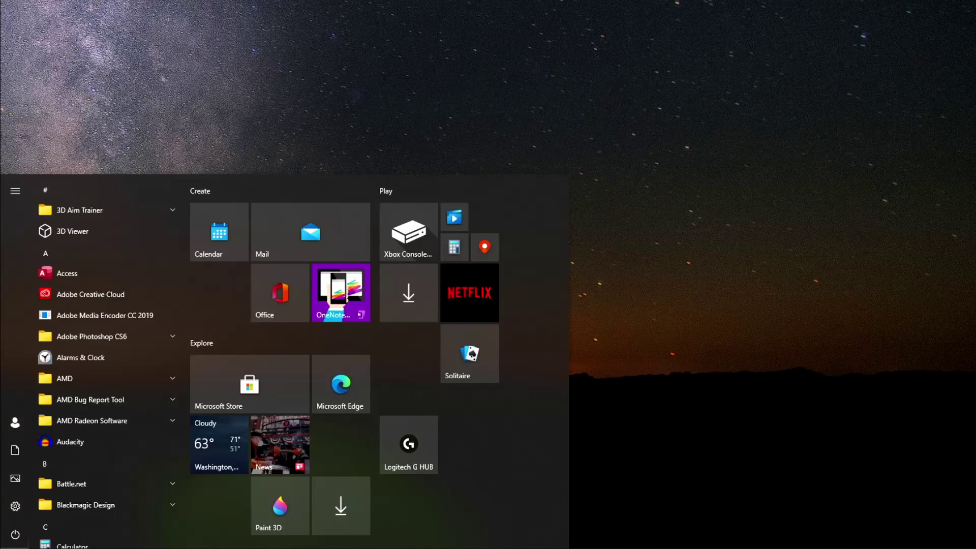
{"action": "type", "text": "win"}
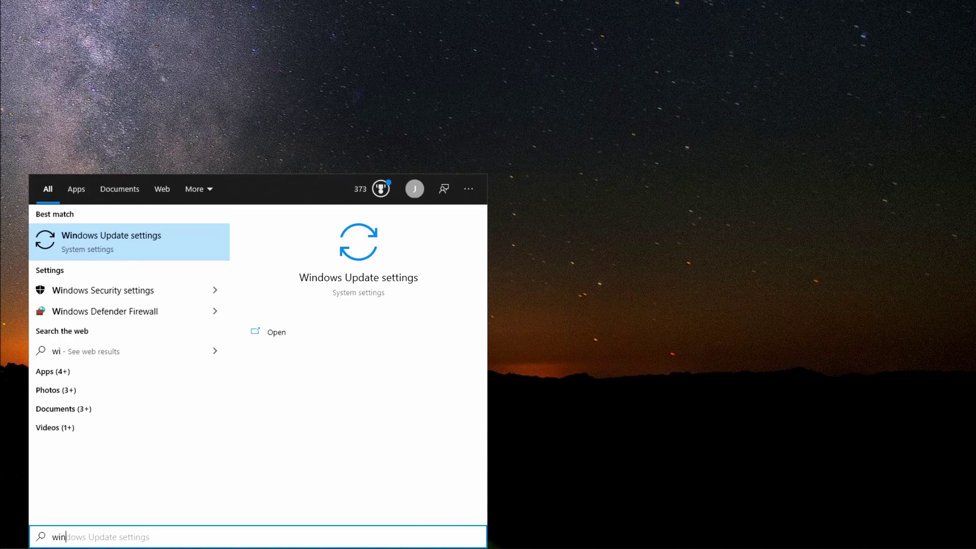
{"action": "type", "text": "dows d"}
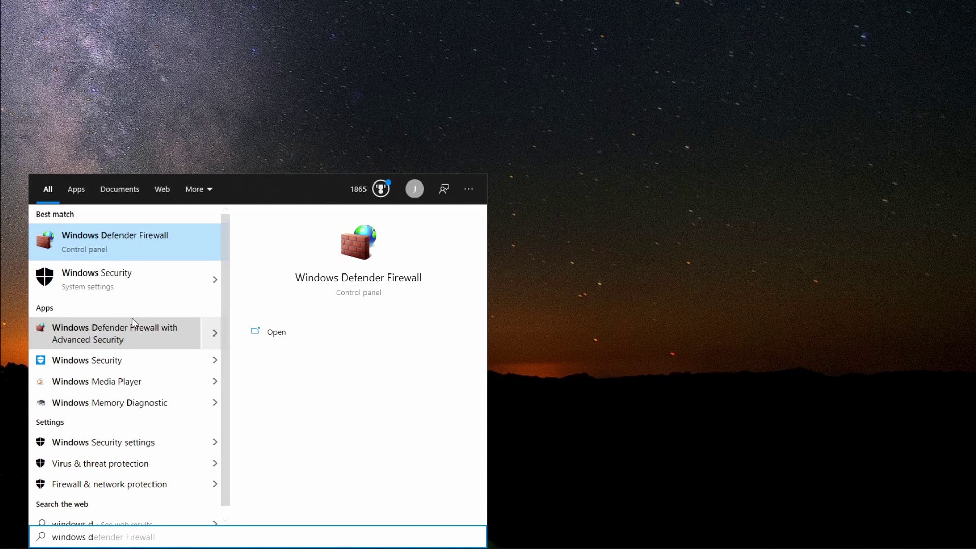
{"action": "left_click", "coordinate": [129, 281]}
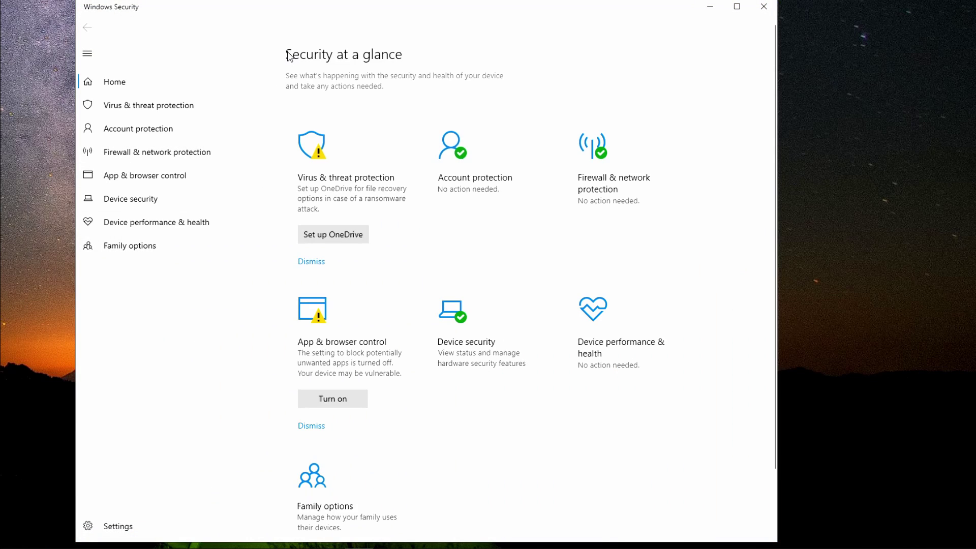
- Run a quick scan under Virus & threat protection, then select Microsoft Defender Offline scan
{"action": "left_click", "coordinate": [183, 105]}
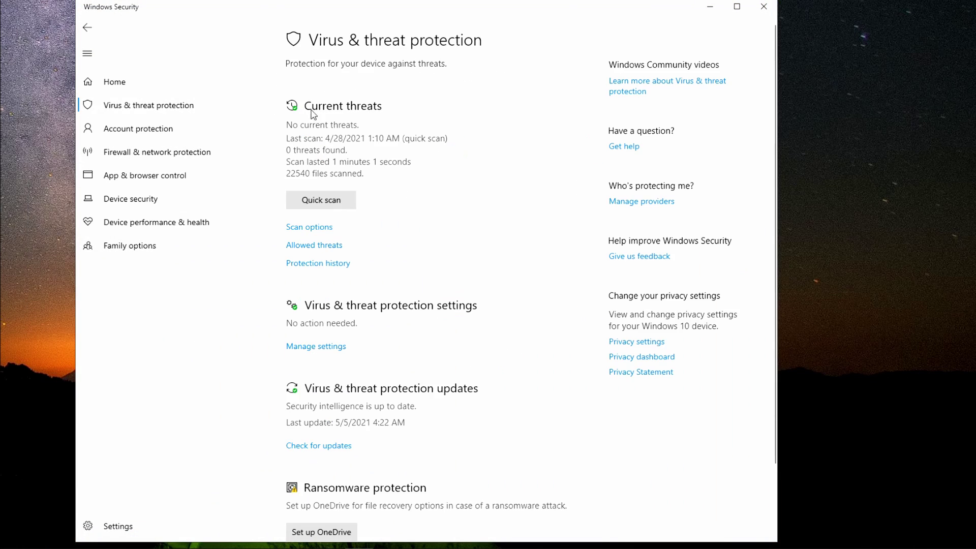
{"action": "left_click", "coordinate": [333, 192]}
{"action": "left_click", "coordinate": [326, 206]}
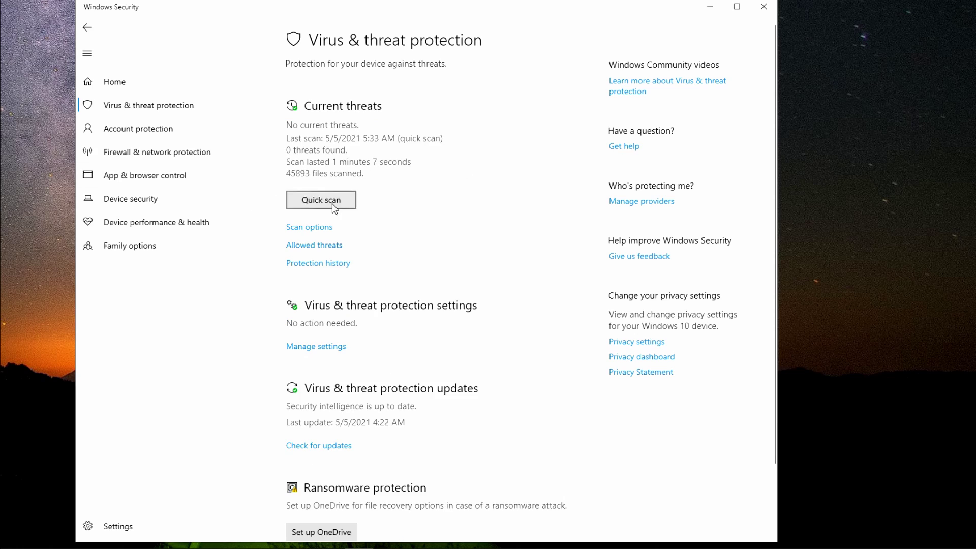
{"action": "left_click", "coordinate": [318, 226]}
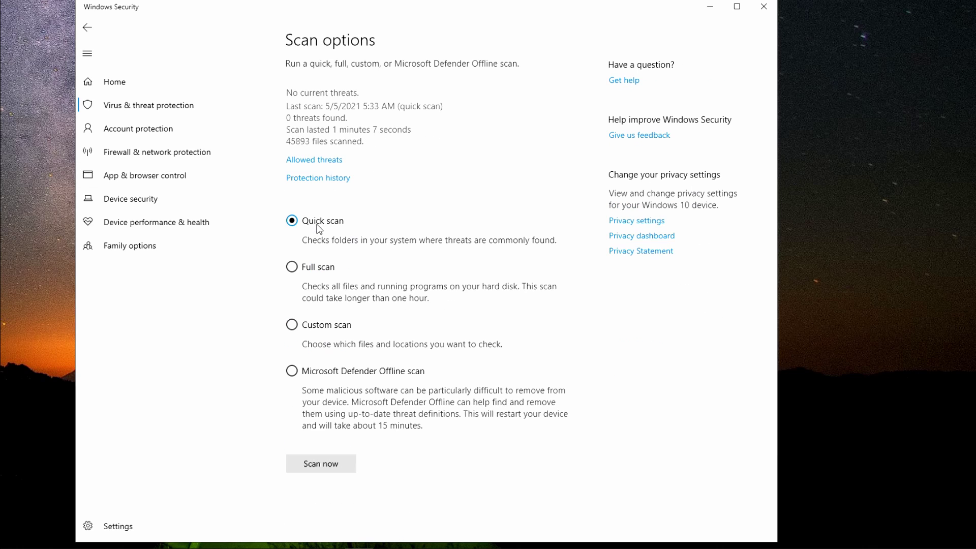
{"action": "left_click", "coordinate": [292, 372]}
- Minimize Windows Security, open Task Manager from the taskbar menu and reposition its window
{"action": "left_click", "coordinate": [72, 548]}
{"action": "right_click", "coordinate": [490, 548]}
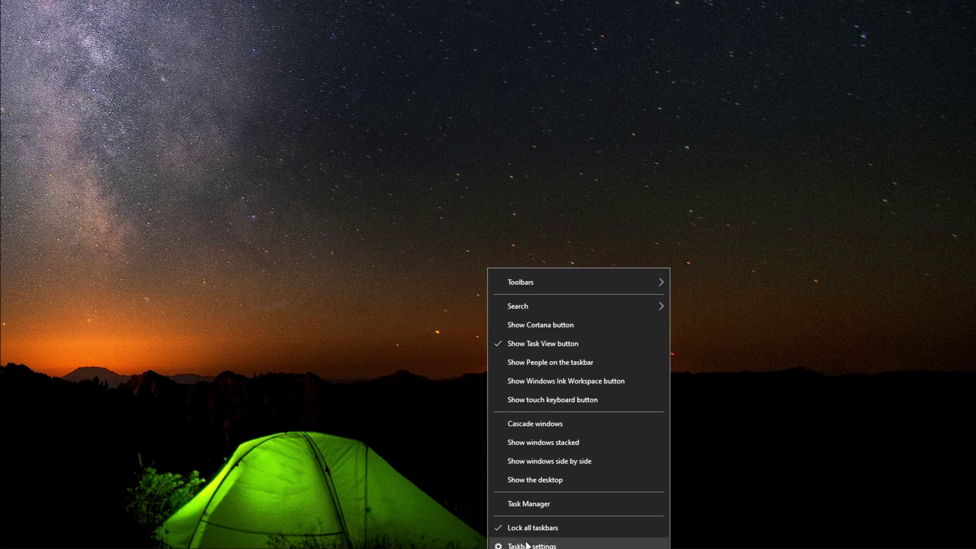
{"action": "left_click", "coordinate": [524, 504]}
{"action": "left_click_drag", "start_coordinate": [368, 61], "coordinate": [434, 78]}
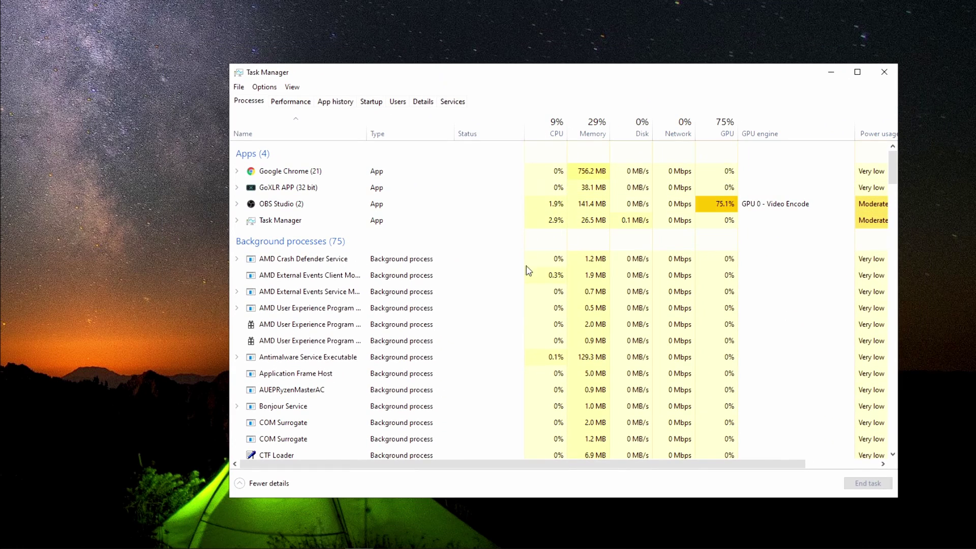